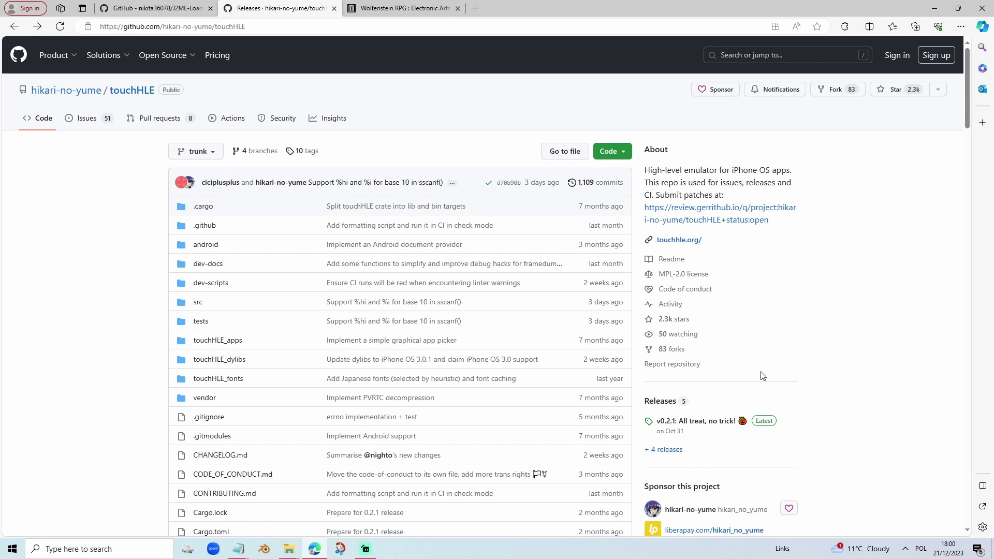
# - Download the touchHLE v0.2.1 Windows_x86_64.zip from the GitHub releases assets
pyautogui.scroll(-1, 790, 459)
pyautogui.scroll(1, 797, 435)
pyautogui.click(665, 449)
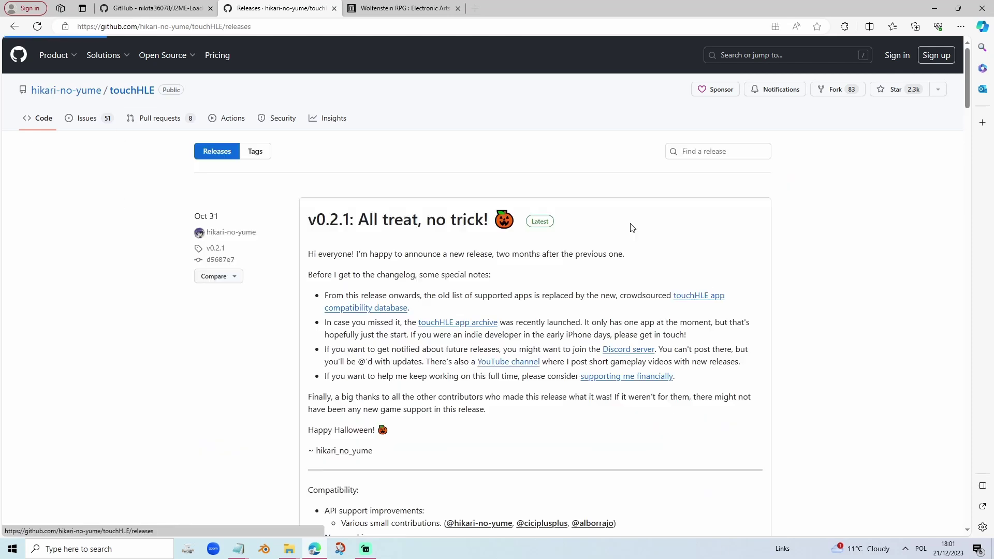
pyautogui.scroll(-20, 500, 354)
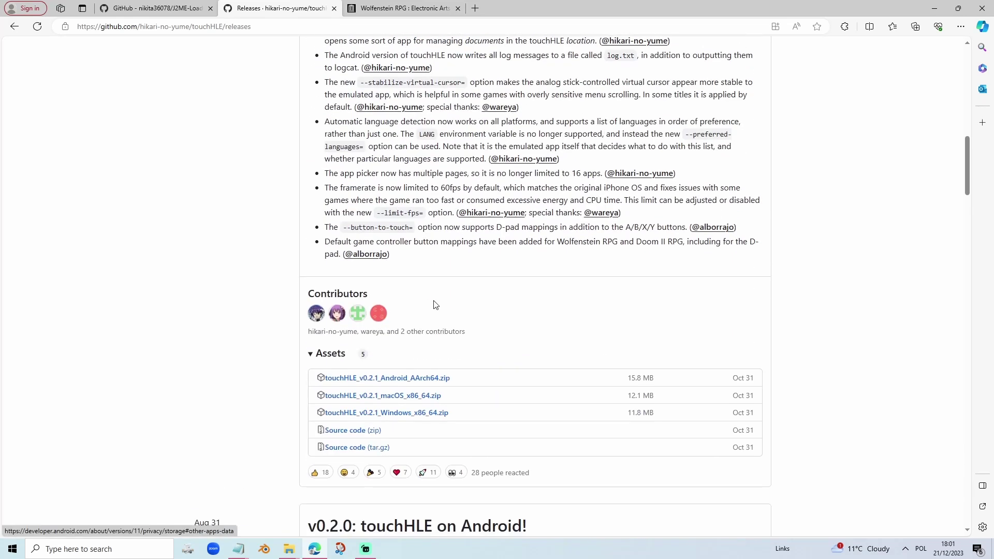
pyautogui.click(402, 413)
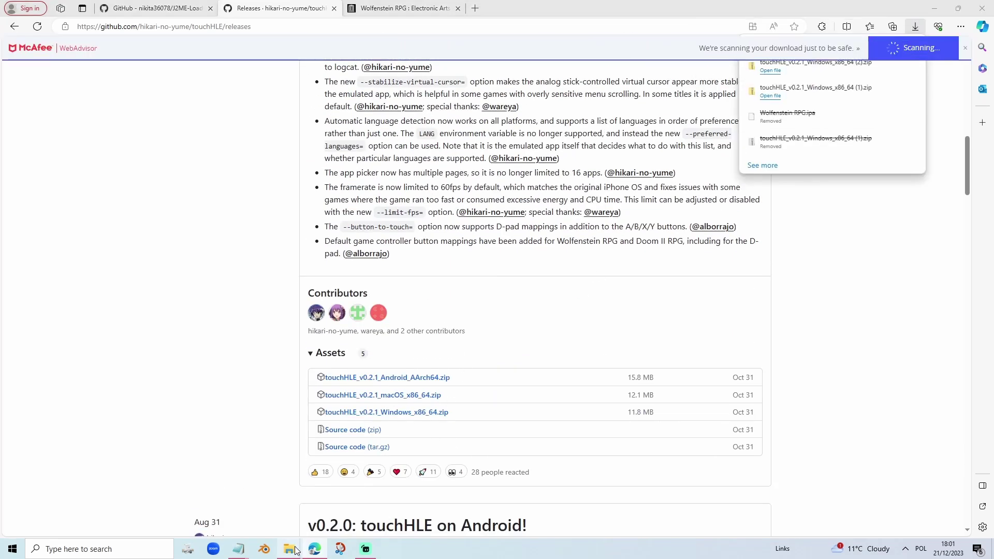
# - Move the downloaded touchHLE zip from Downloads into the TouchHLE test folder
pyautogui.moveTo(295, 550)
pyautogui.click(331, 519)
pyautogui.moveTo(115, 232); pyautogui.dragTo(332, 419)
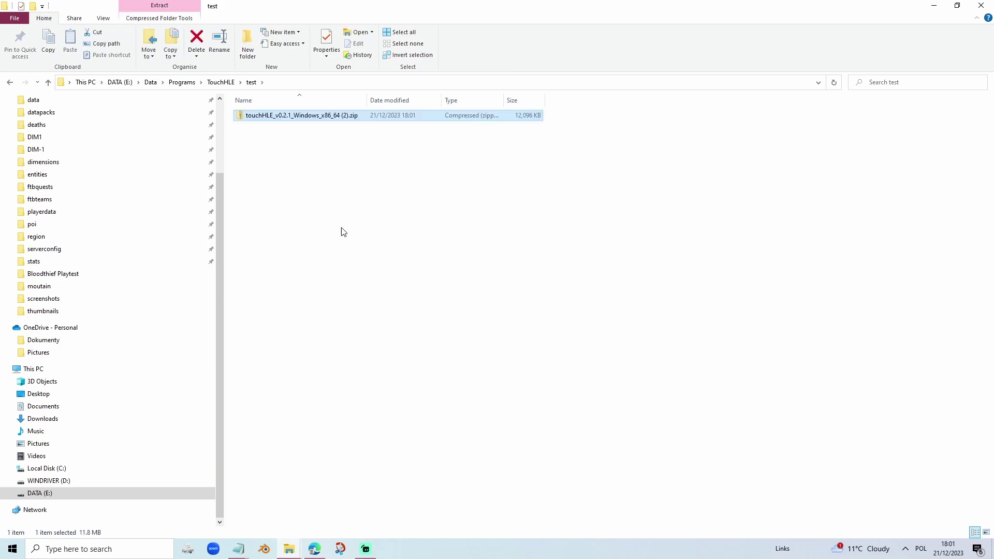
# - Extract All the touchHLE_v0.2.1_Windows_x86_64 zip into its suggested folder
pyautogui.rightClick(406, 115)
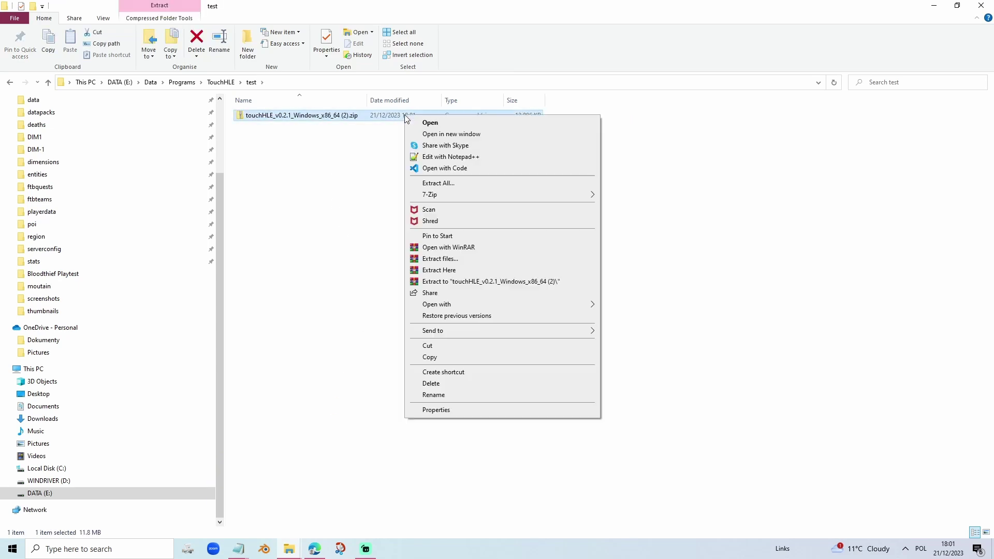
pyautogui.click(493, 183)
pyautogui.click(589, 374)
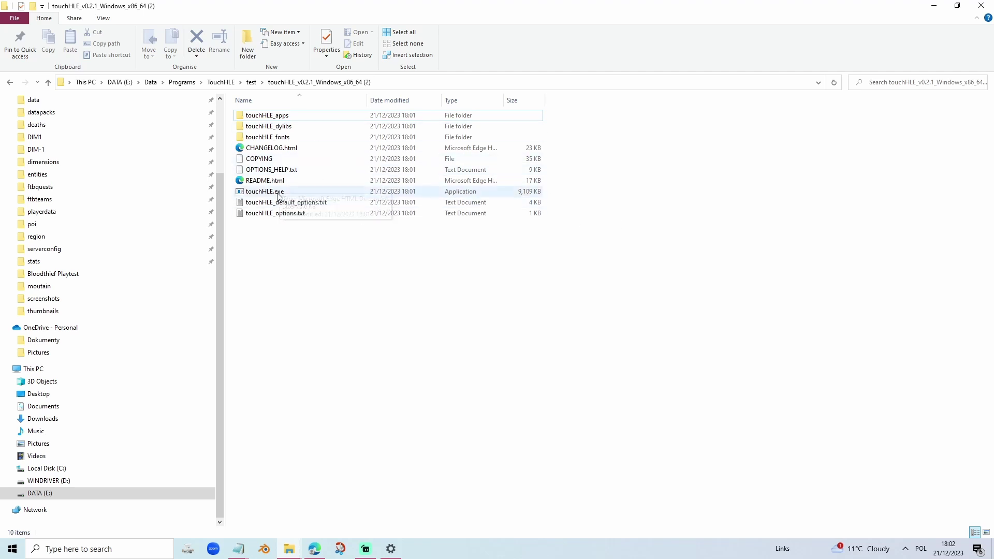
# - Run touchHLE.exe past SmartScreen, then return to the Wolfenstein RPG archive.org tab in Edge
pyautogui.doubleClick(265, 191)
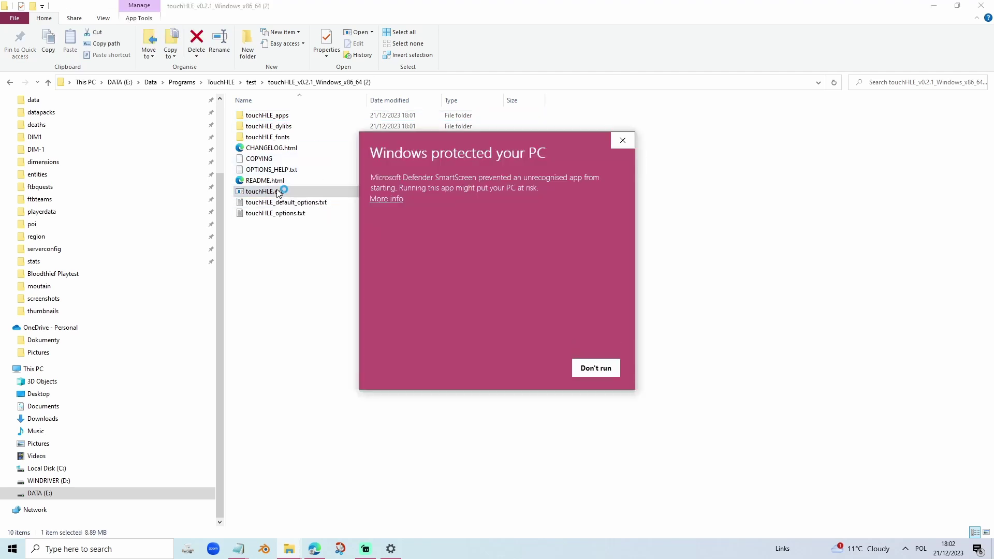
pyautogui.click(378, 199)
pyautogui.click(532, 369)
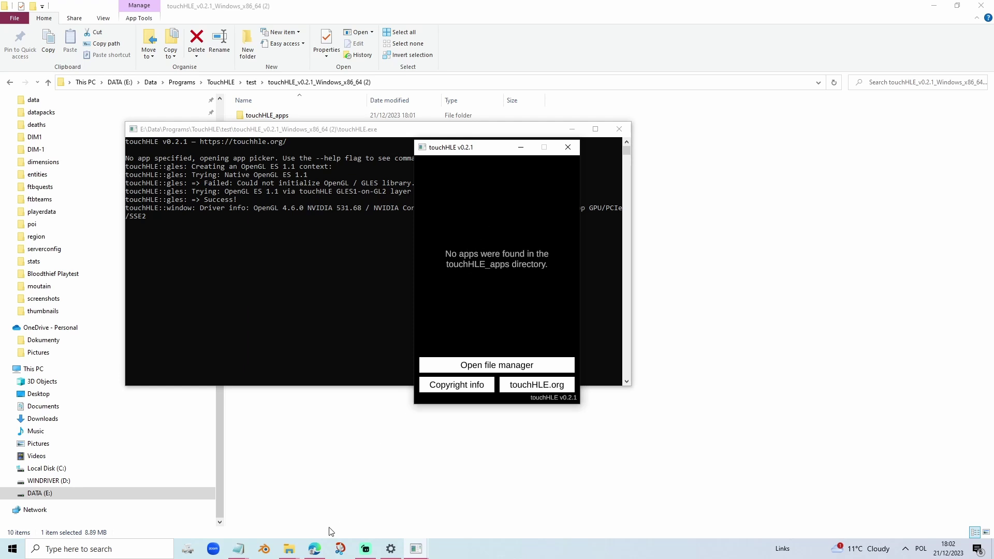
pyautogui.click(315, 549)
pyautogui.click(407, 8)
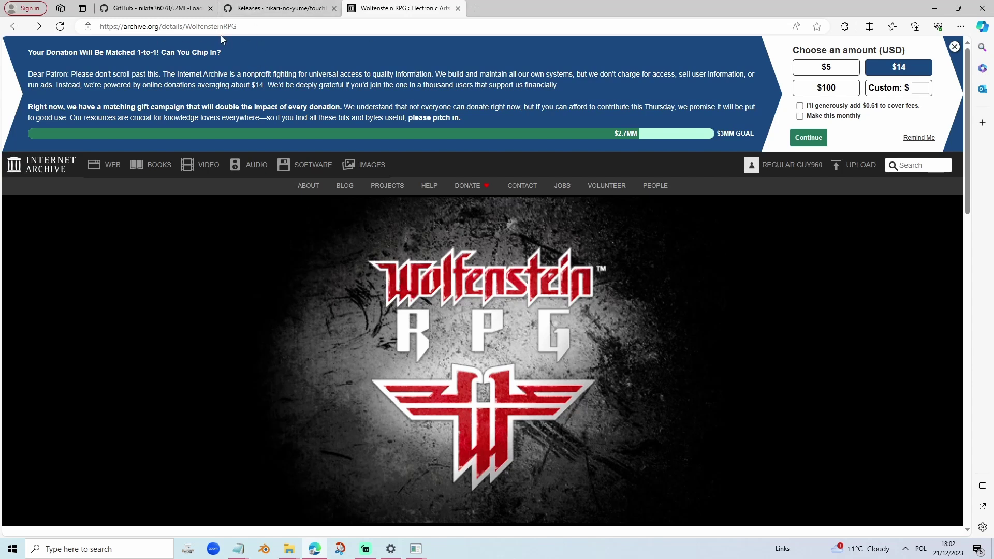
# - Show all files in the archive item and download Wolfenstein RPG.ipa (32.9 MB)
pyautogui.scroll(-6, 452, 291)
pyautogui.scroll(3, 452, 292)
pyautogui.scroll(3, 451, 292)
pyautogui.scroll(-7, 518, 363)
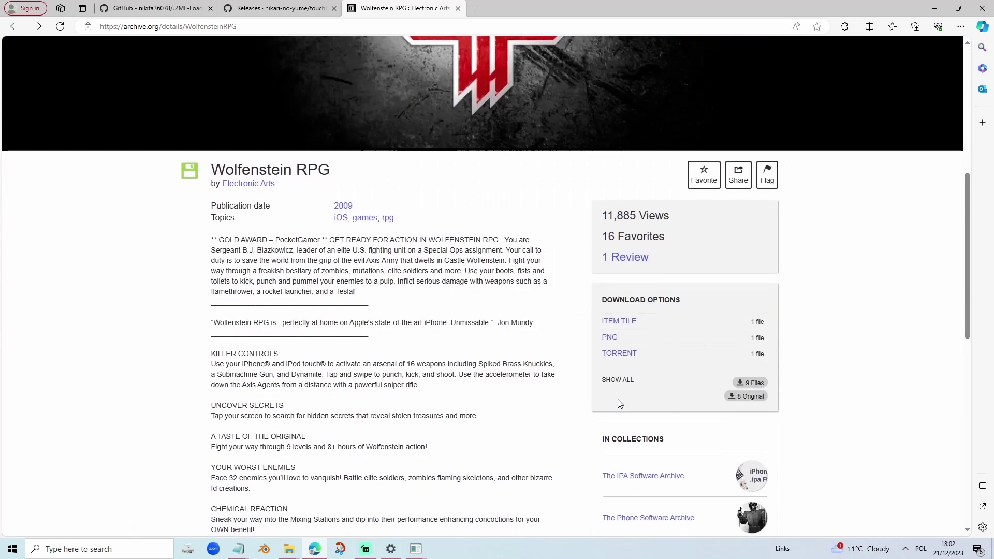
pyautogui.click(617, 383)
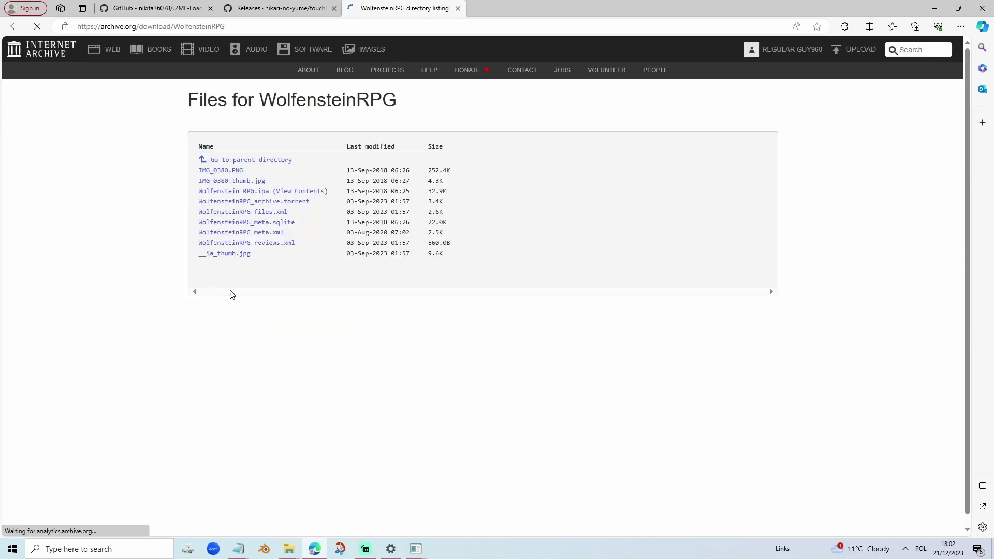
pyautogui.click(240, 192)
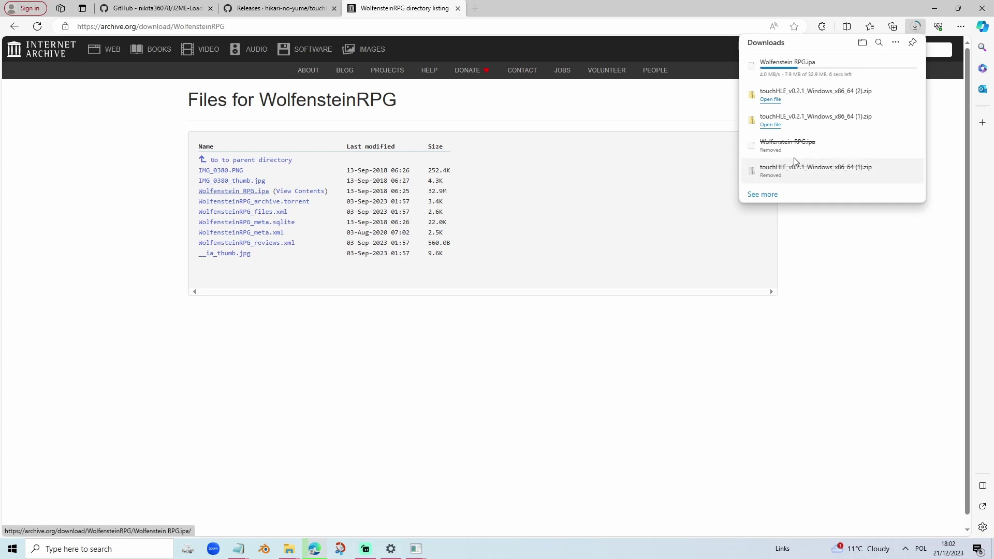
pyautogui.moveTo(817, 64)
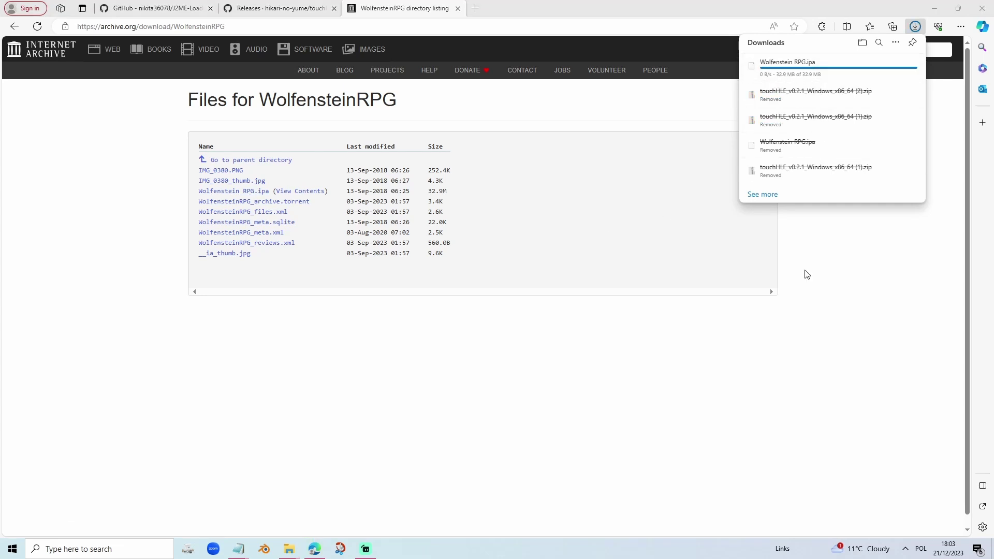
# - Arrange the Explorer windows and open the touchHLE_apps folder
pyautogui.moveTo(289, 547)
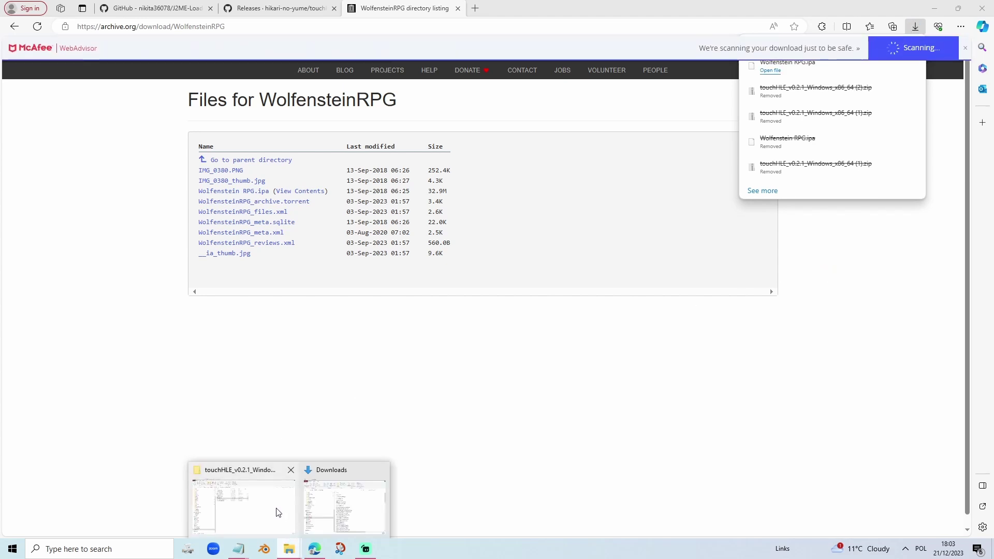
pyautogui.click(277, 510)
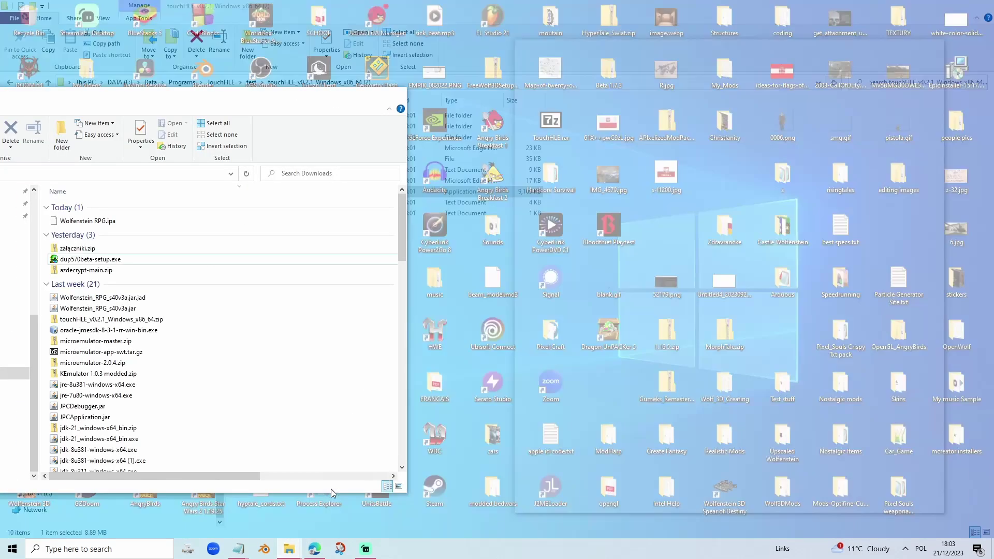
pyautogui.click(331, 488)
pyautogui.moveTo(222, 101); pyautogui.dragTo(207, 200)
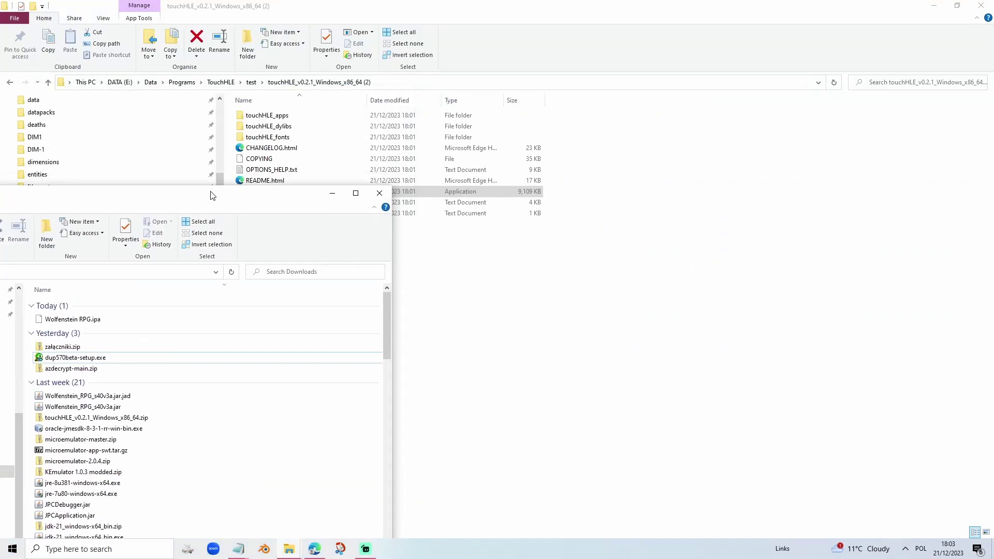
pyautogui.doubleClick(282, 116)
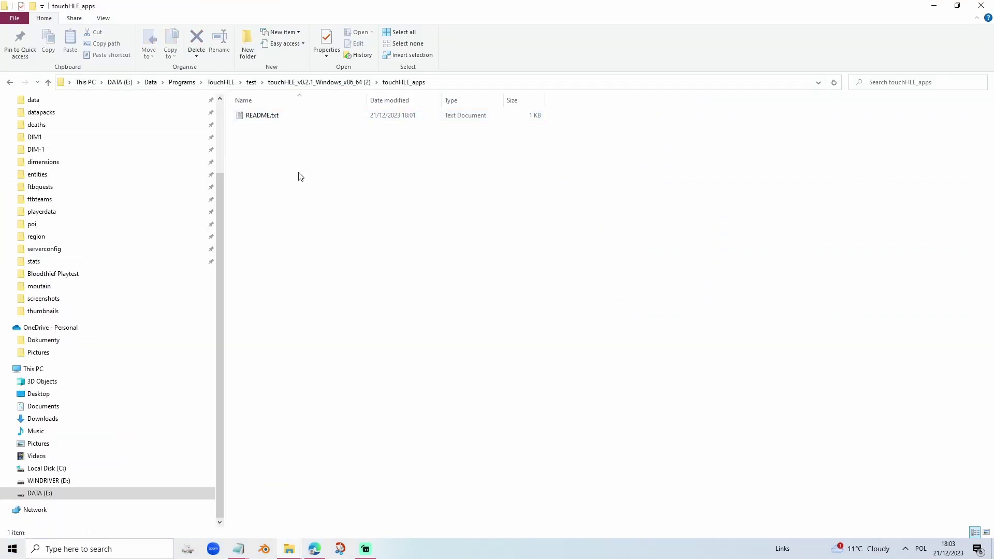
# - Copy Wolfenstein RPG.ipa from Downloads into touchHLE_apps and go back to the touchHLE_v0.2.1 folder
pyautogui.moveTo(289, 548)
pyautogui.click(311, 517)
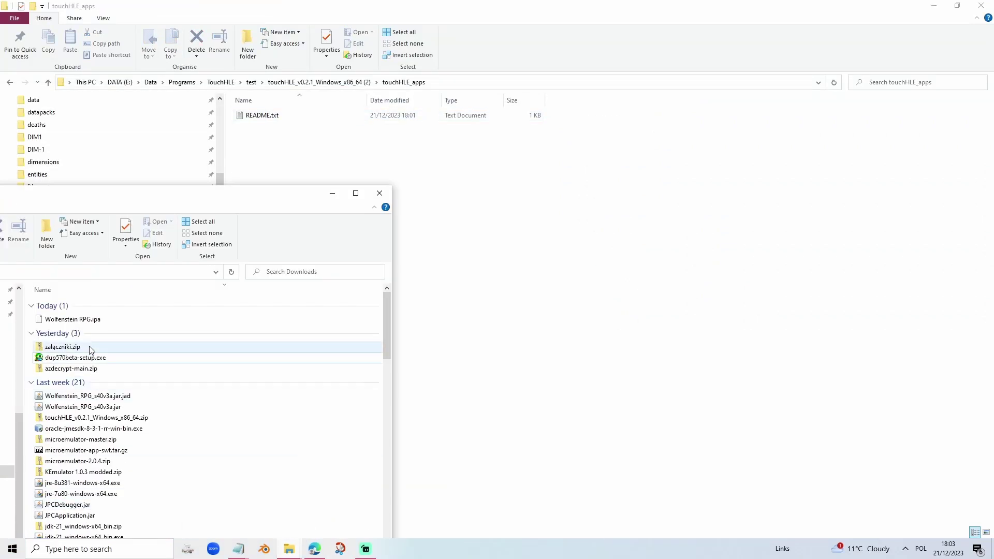
pyautogui.moveTo(72, 319); pyautogui.dragTo(259, 150)
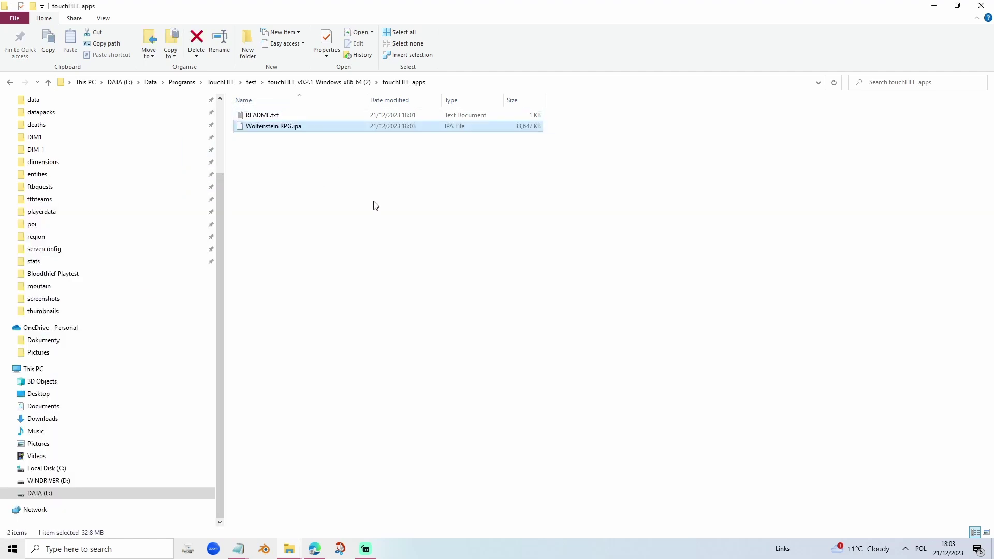
pyautogui.click(365, 83)
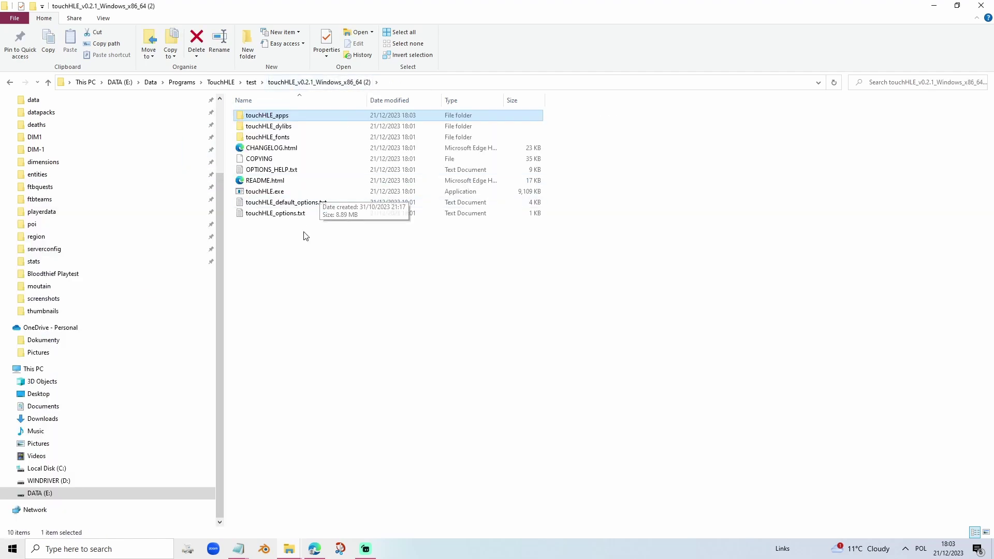
# - Launch touchHLE, boot Wolfenstein RPG from the app picker to its splash screen, then close it
pyautogui.doubleClick(269, 192)
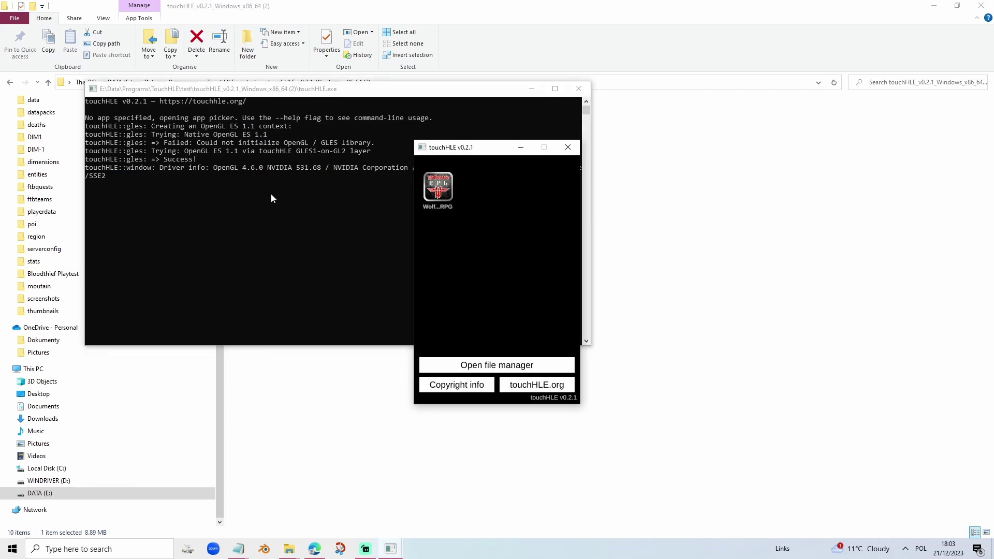
pyautogui.click(436, 189)
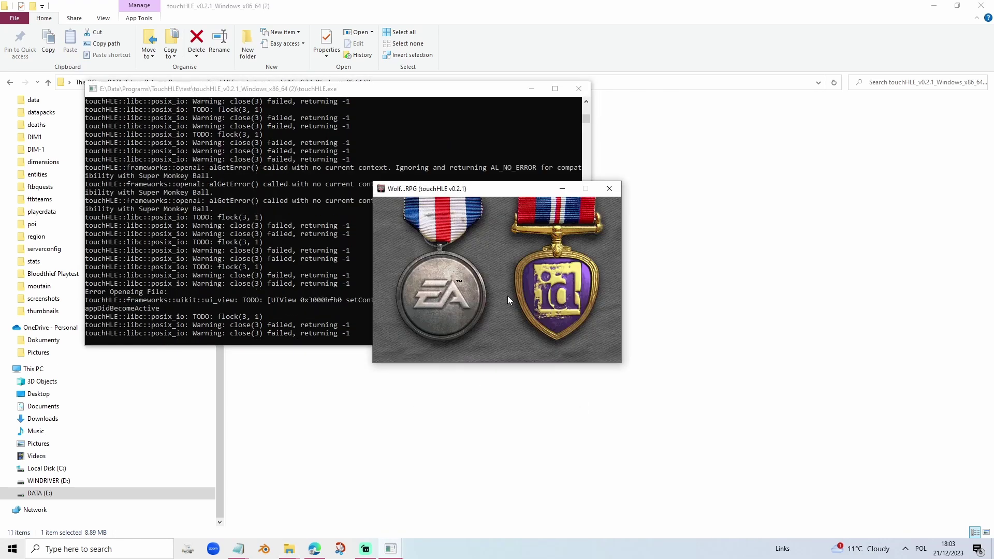
pyautogui.click(609, 189)
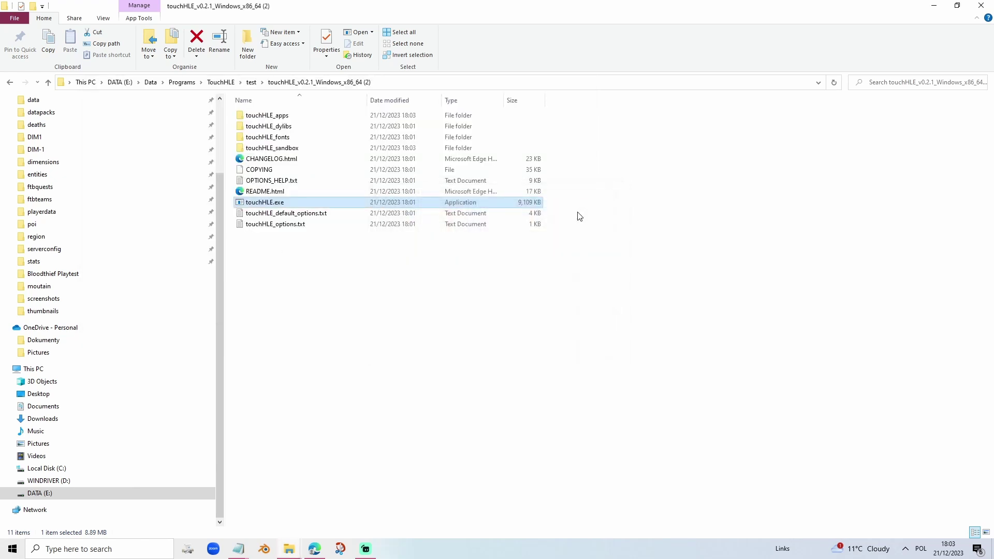
pyautogui.click(311, 267)
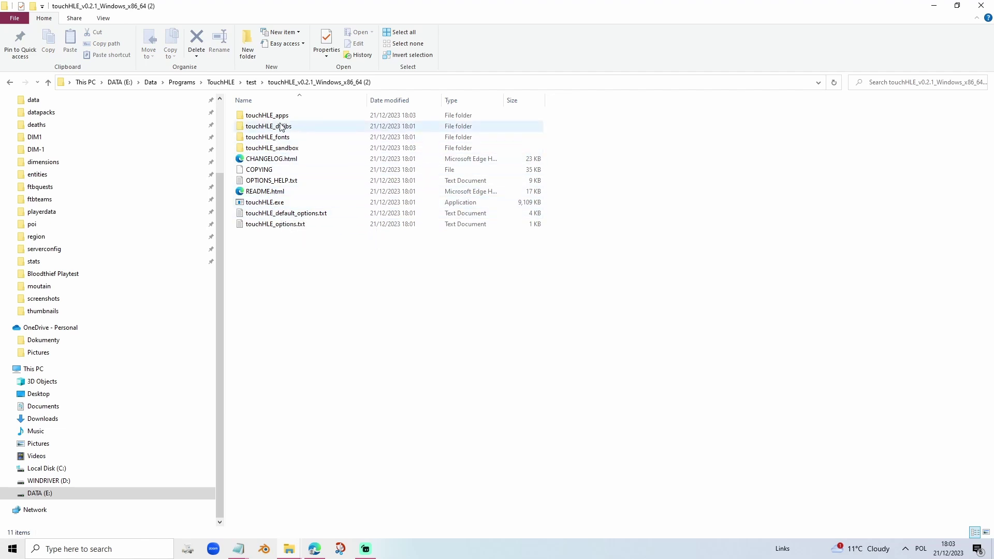
# - In touchHLE_default_options.txt, append --fullscreen --scale-hack=10 to the first Wolfenstein RPG line
pyautogui.doubleClick(284, 213)
pyautogui.scroll(-6, 781, 281)
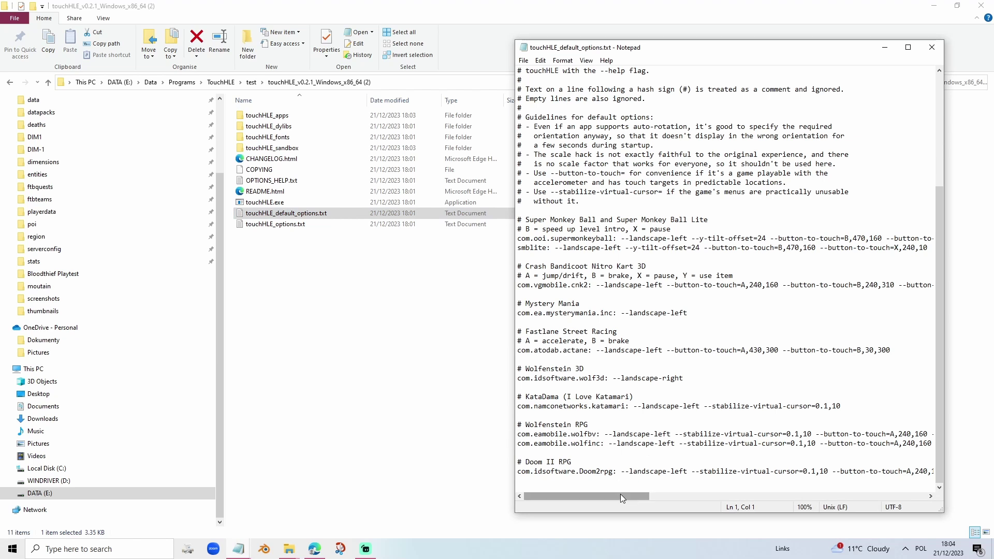
pyautogui.moveTo(624, 497); pyautogui.dragTo(911, 497)
pyautogui.click(920, 433)
pyautogui.write('--fullscree')
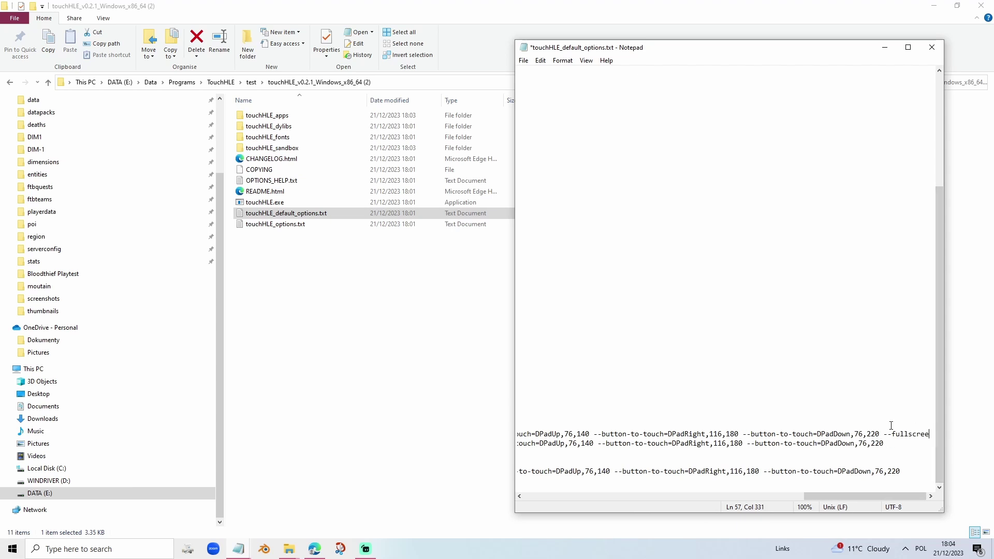
pyautogui.write('n ')
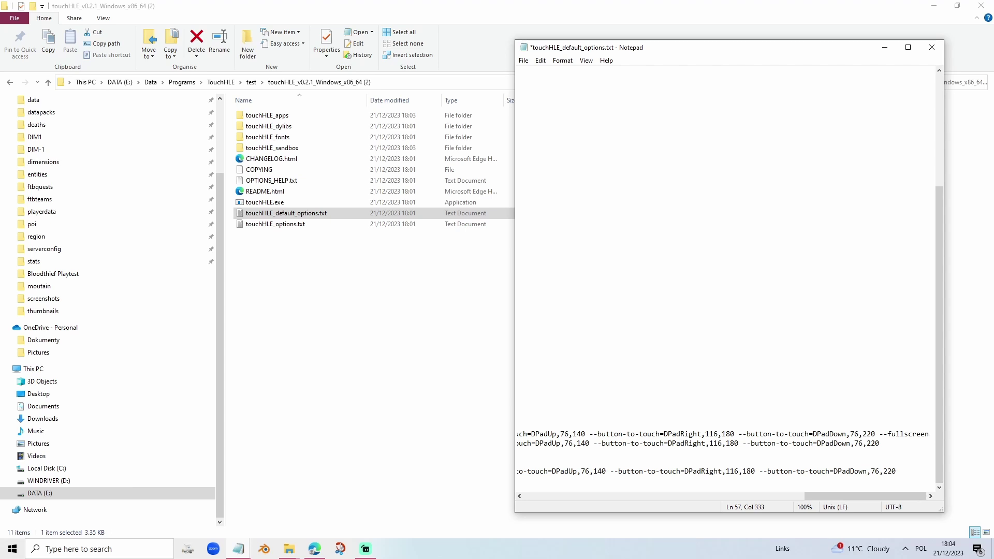
pyautogui.write('--scale')
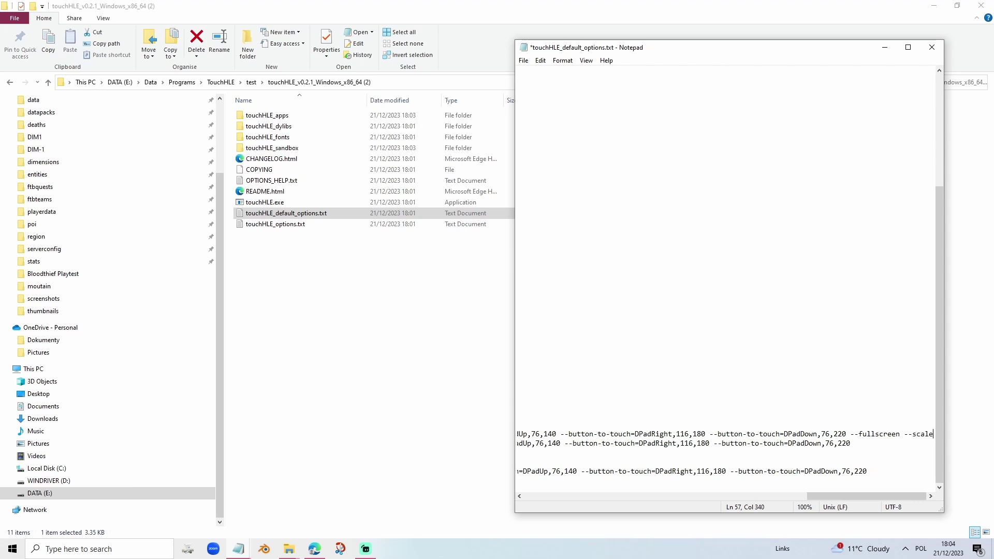
pyautogui.write('-hack=10')
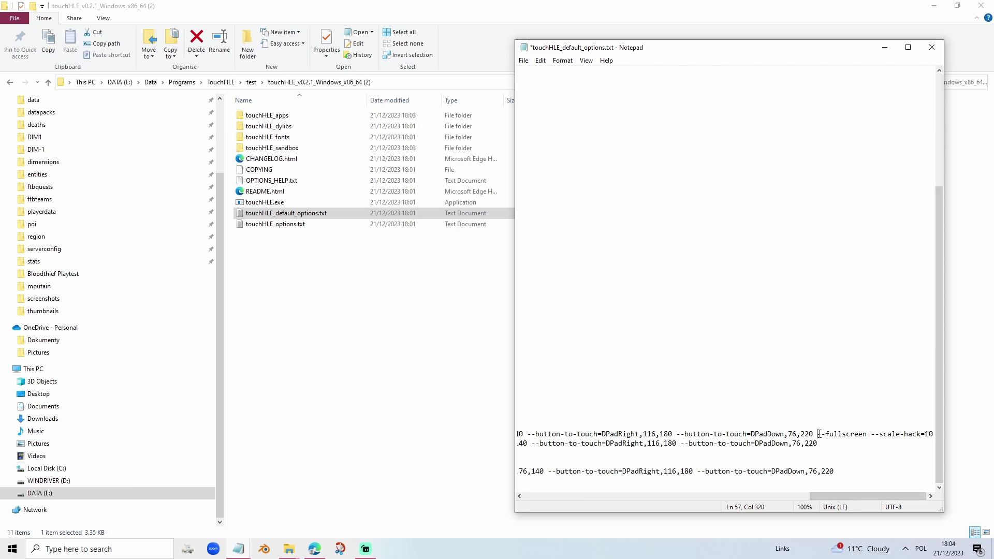
# - Paste the same --fullscreen --scale-hack=10 options onto the second Wolfenstein RPG line
pyautogui.moveTo(818, 434); pyautogui.dragTo(932, 435)
pyautogui.hotkey('ctrl', 'c')
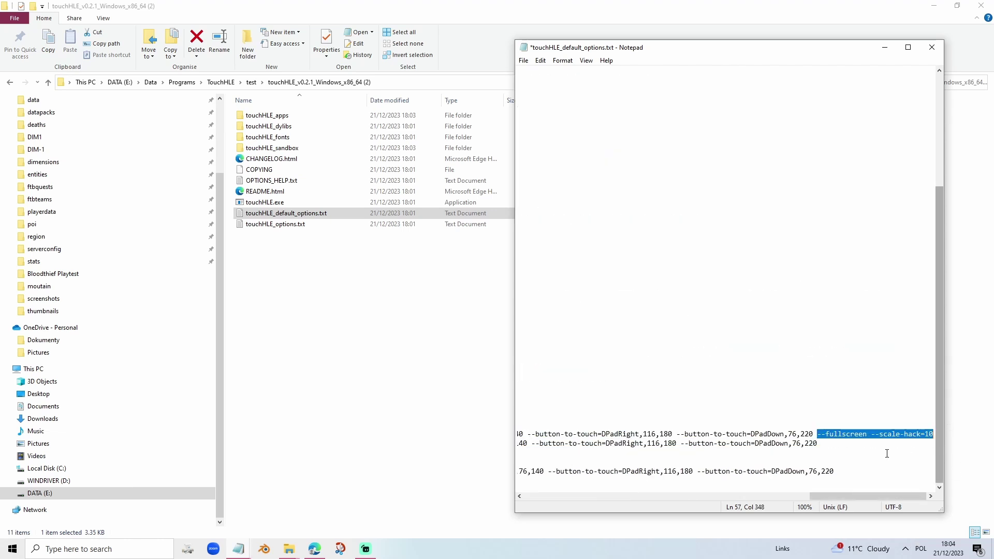
pyautogui.click(863, 447)
pyautogui.hotkey('ctrl', 'v')
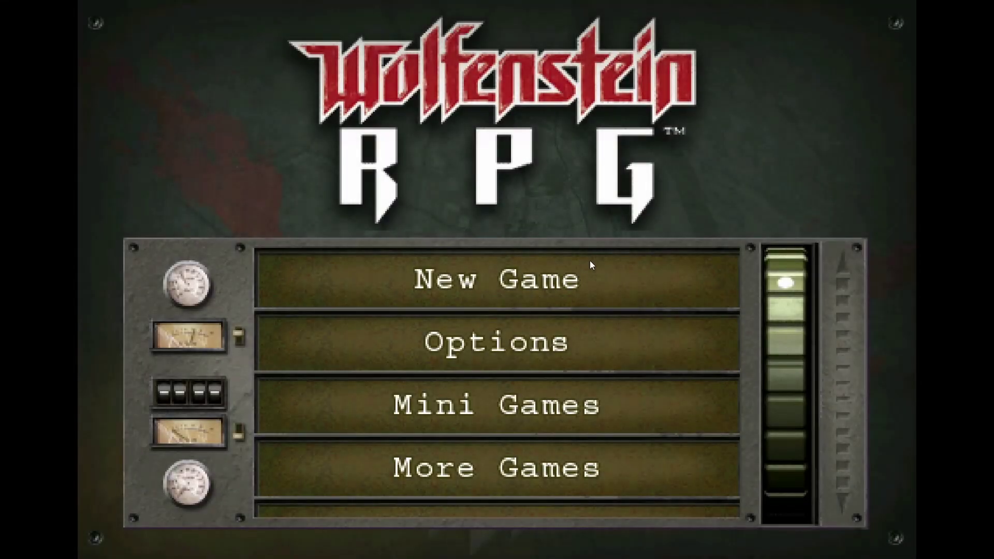
# - Start a new game of Wolfenstein RPG on Normal mode
pyautogui.moveTo(807, 361); pyautogui.dragTo(785, 257)
pyautogui.click(495, 264)
pyautogui.click(542, 382)
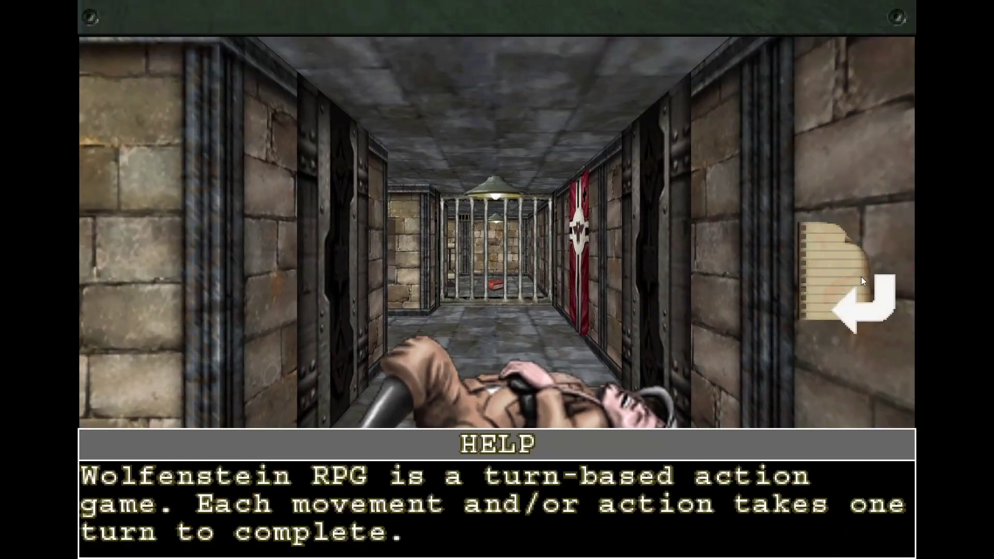
# - Page through and dismiss the help, pistol and journal pickup messages
pyautogui.click(872, 309)
pyautogui.click(872, 308)
pyautogui.click(865, 290)
pyautogui.click(852, 296)
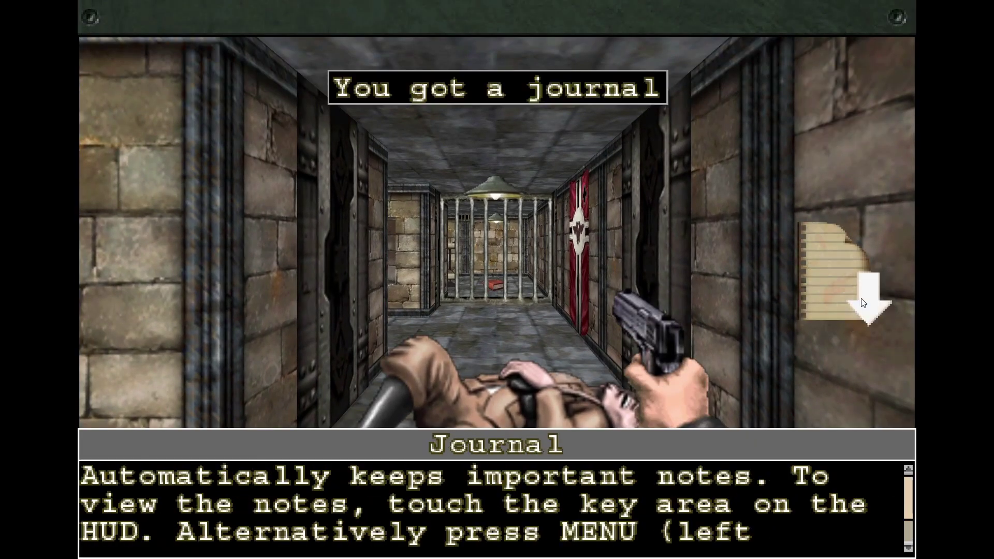
pyautogui.click(861, 298)
# - Walk down the corridor to the Cell 2 door and open it
pyautogui.click(230, 250)
pyautogui.moveTo(230, 250); pyautogui.dragTo(176, 245)
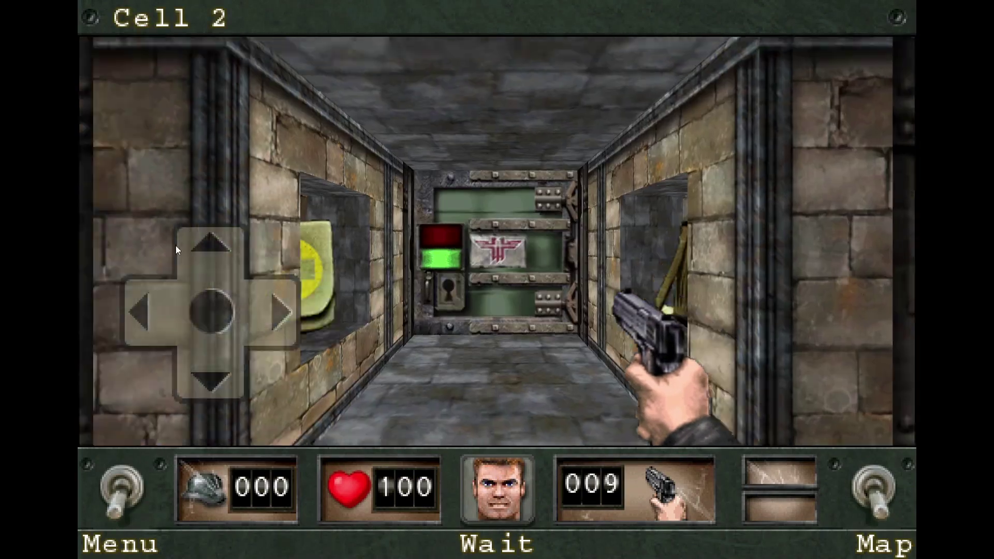
pyautogui.click(254, 300)
pyautogui.click(867, 291)
pyautogui.click(503, 293)
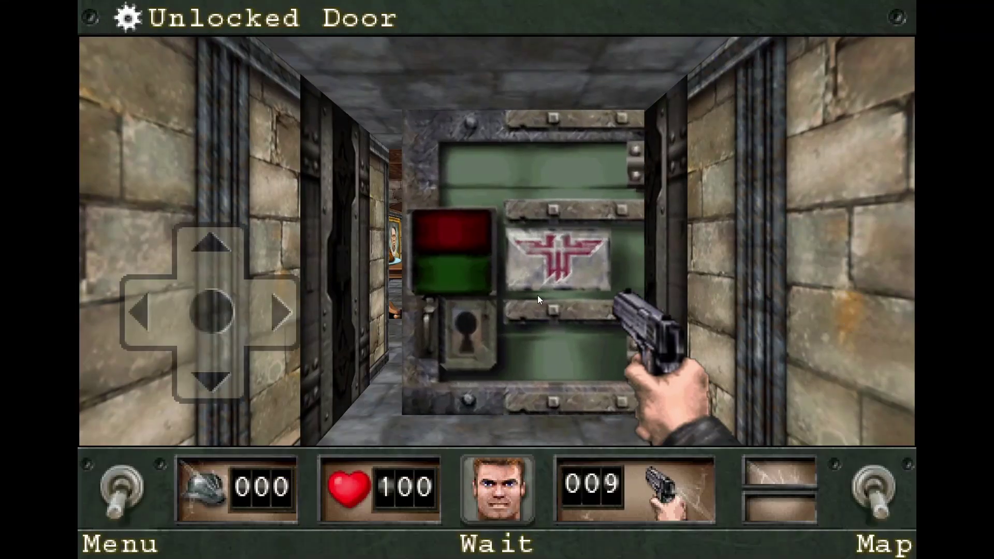
# - Step into the room, skip the cutscene and close the help text
pyautogui.click(197, 237)
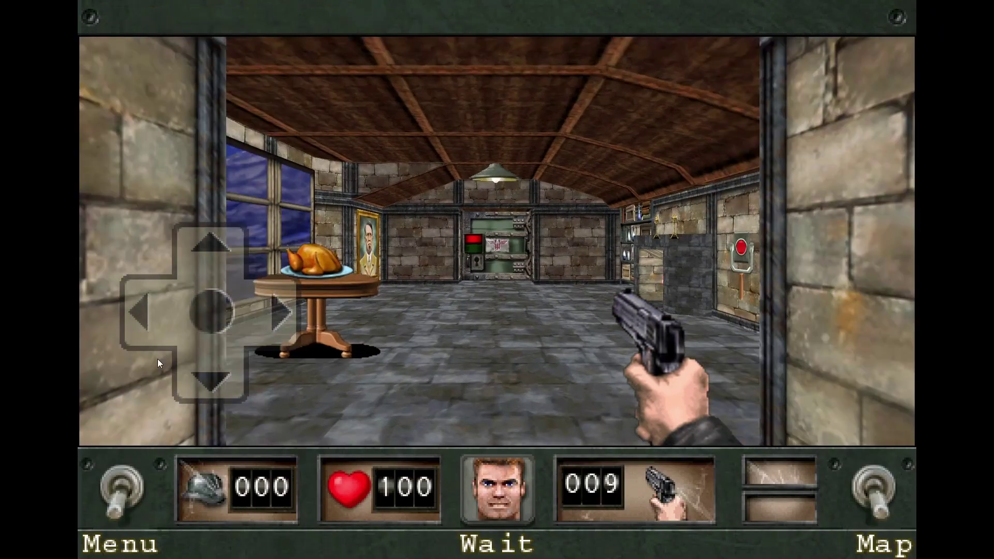
pyautogui.click(221, 262)
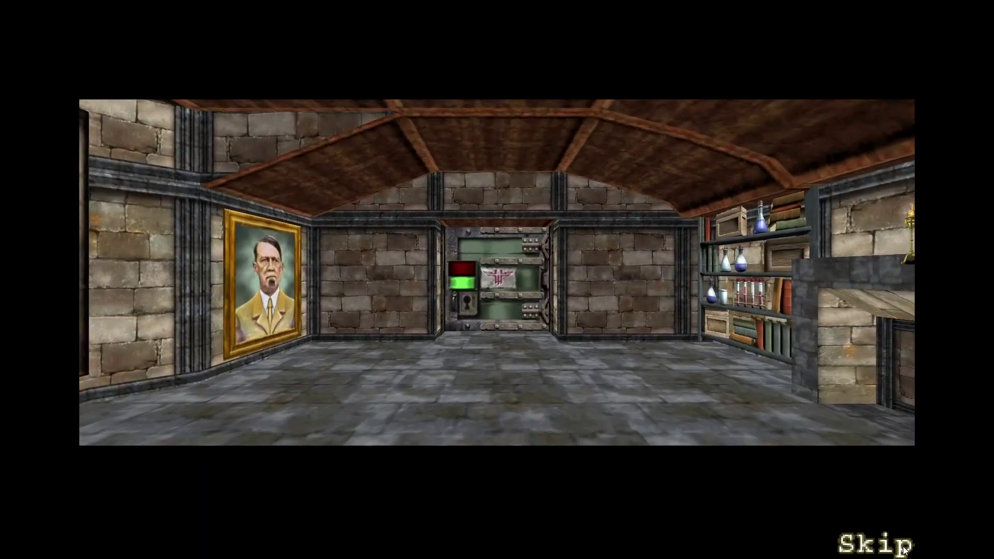
pyautogui.click(875, 544)
pyautogui.click(833, 287)
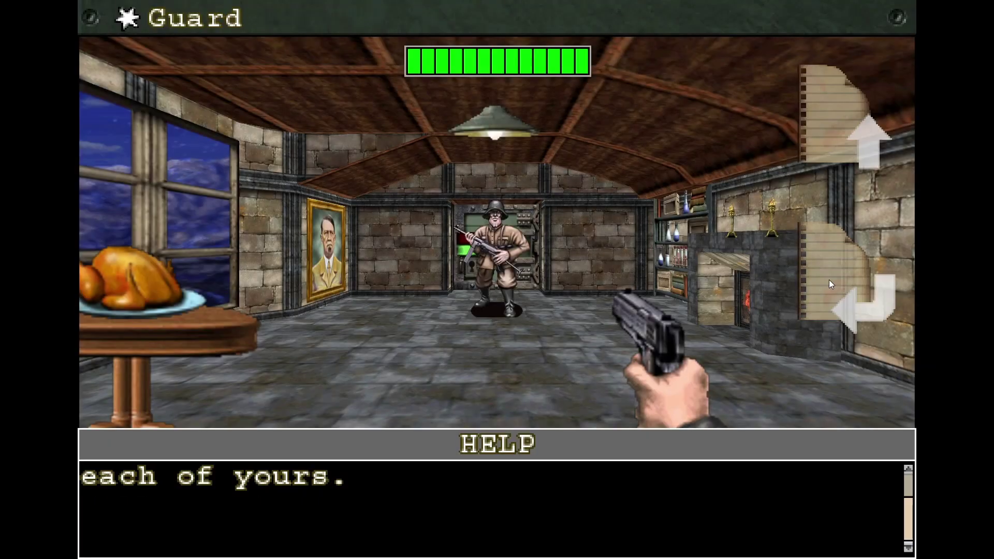
pyautogui.click(868, 277)
# - Shoot the guard repeatedly until he is dead
pyautogui.click(490, 279)
pyautogui.click(490, 284)
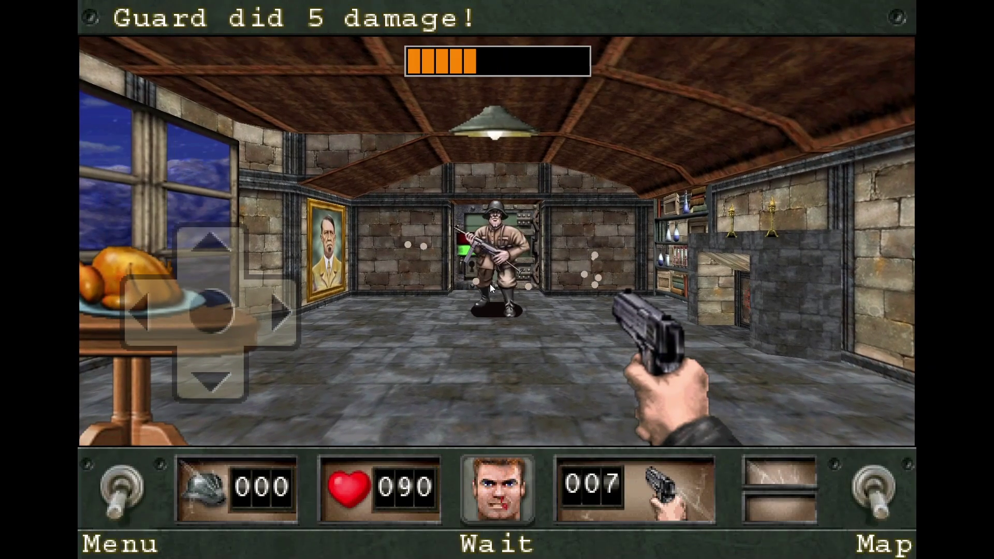
pyautogui.click(490, 284)
pyautogui.click(489, 284)
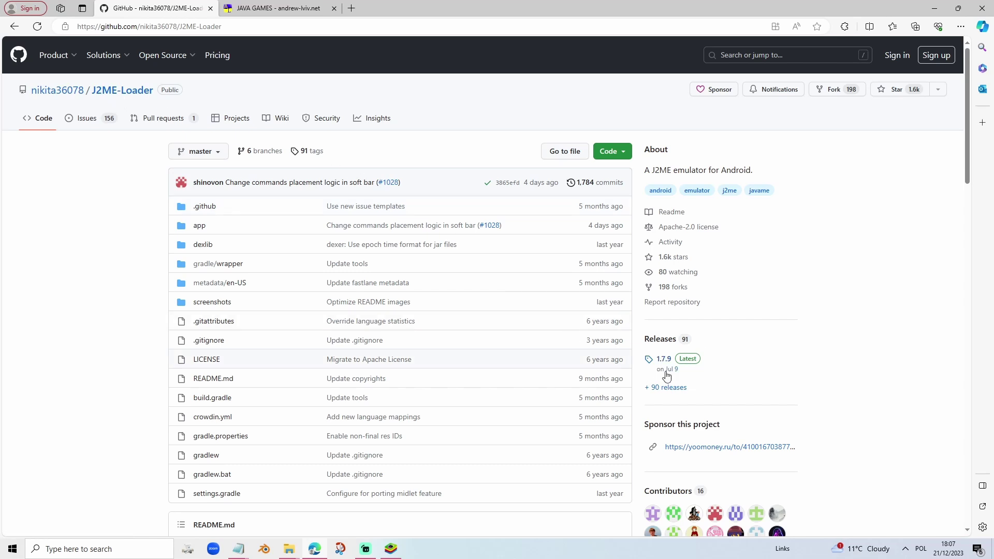
# - Download J2ME_Loader-1.7.9-open-release.apk from the full releases list, then switch to BlueStacks
pyautogui.click(665, 393)
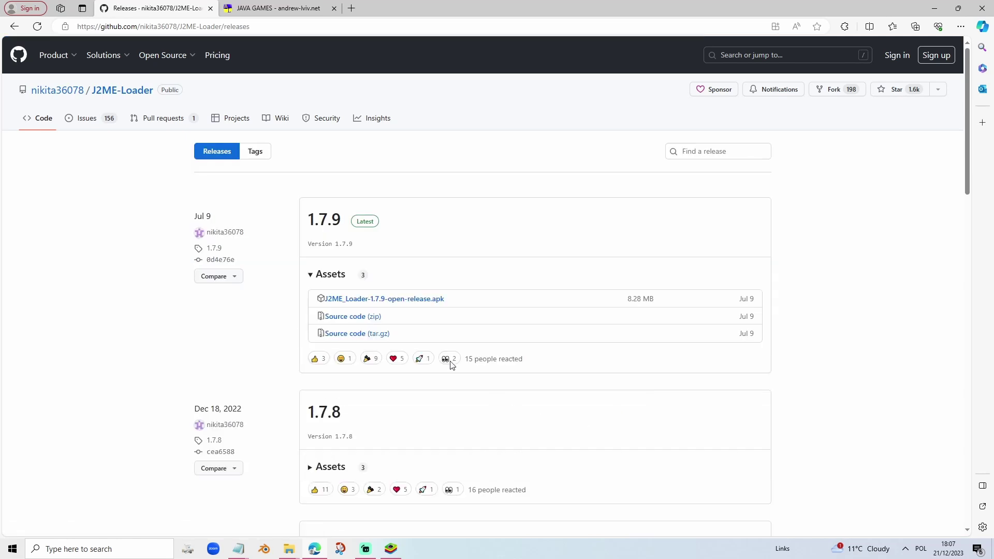
pyautogui.click(414, 299)
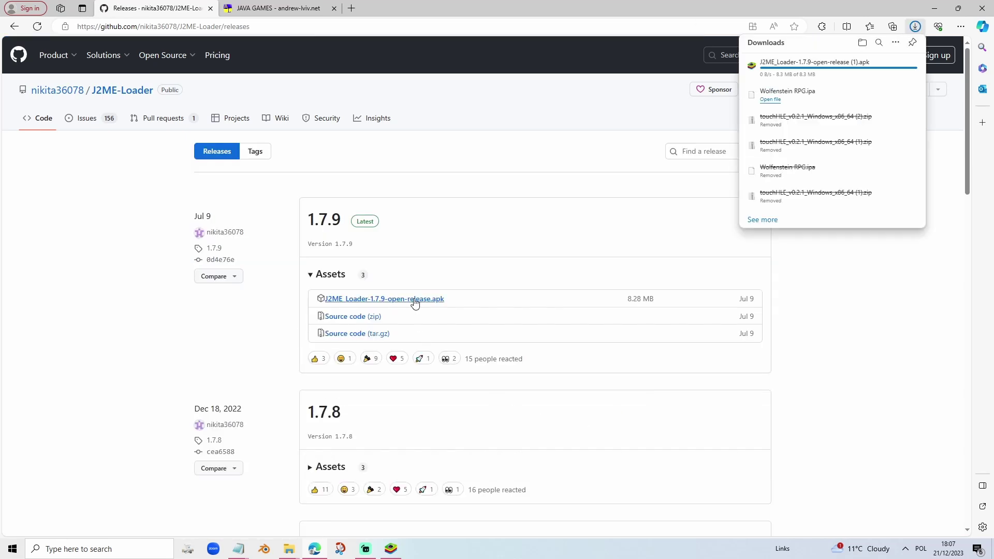
pyautogui.moveTo(802, 71)
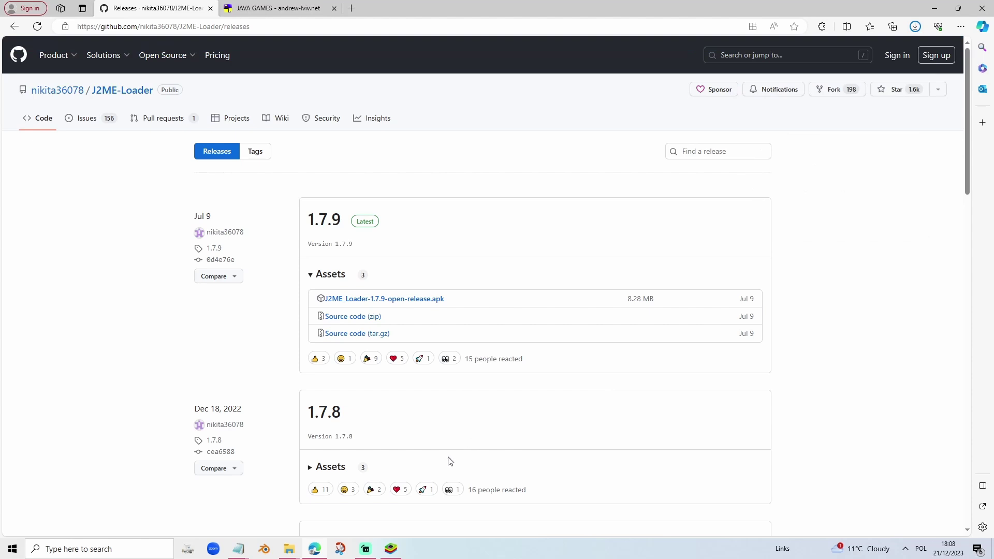
pyautogui.click(390, 549)
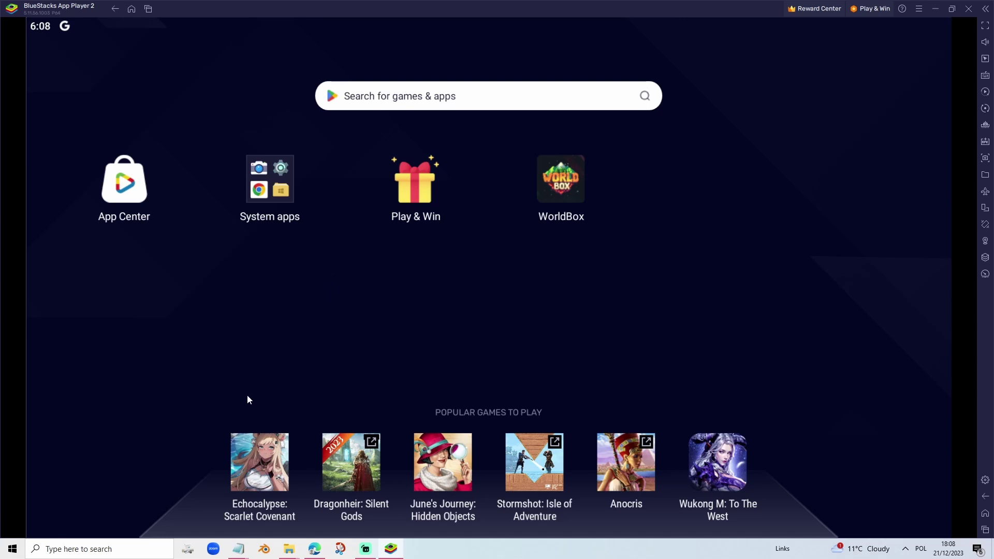
# - Drag J2ME_Loader-1.7.9-open-release (1).apk from Downloads onto BlueStacks to install it
pyautogui.moveTo(289, 549)
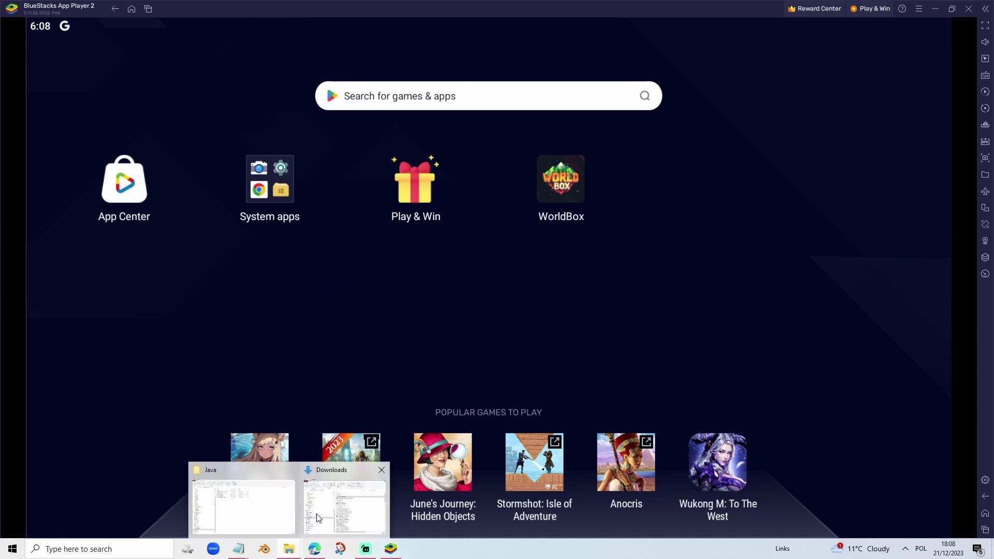
pyautogui.click(349, 481)
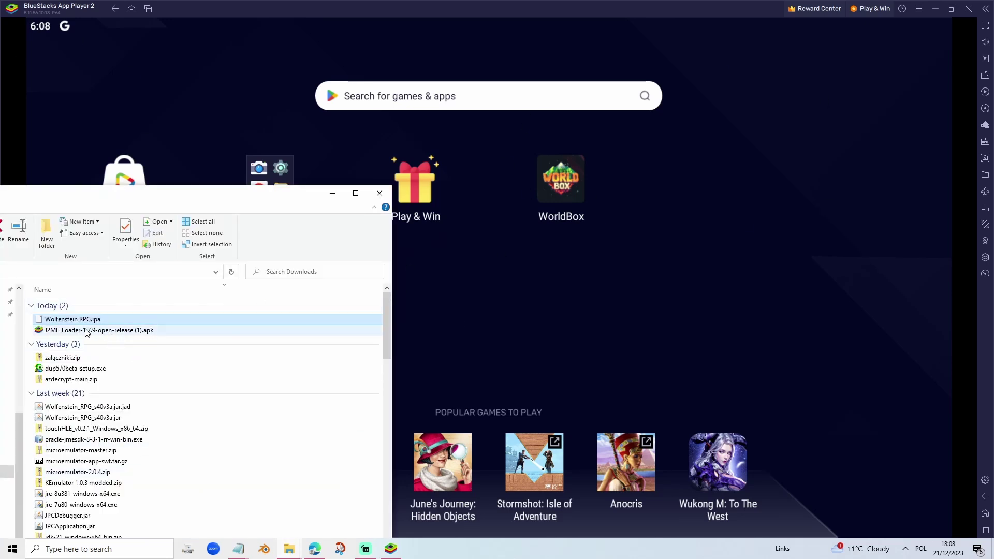
pyautogui.moveTo(77, 334); pyautogui.dragTo(713, 250)
pyautogui.click(391, 227)
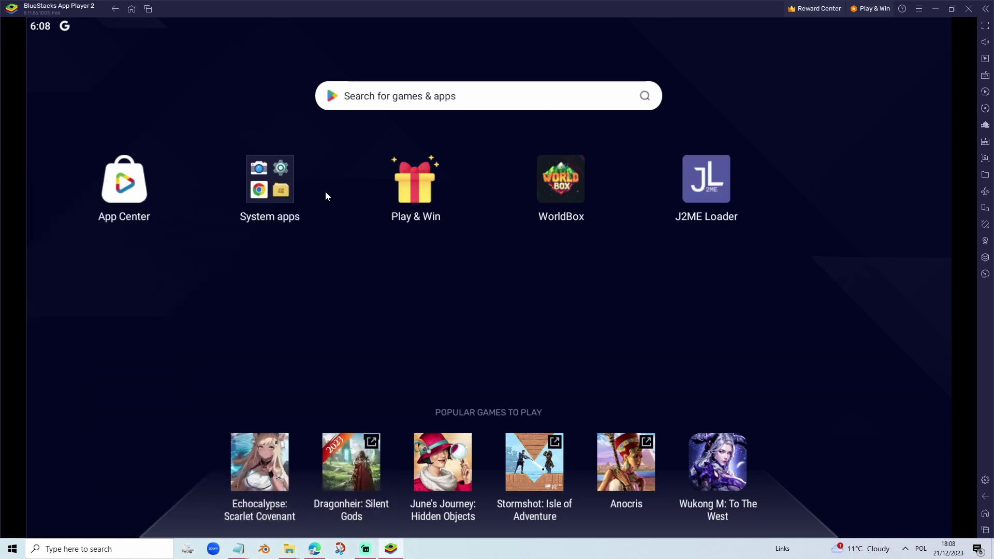
# - Start J2ME Loader, grant it file access, and create its working directory
pyautogui.click(714, 180)
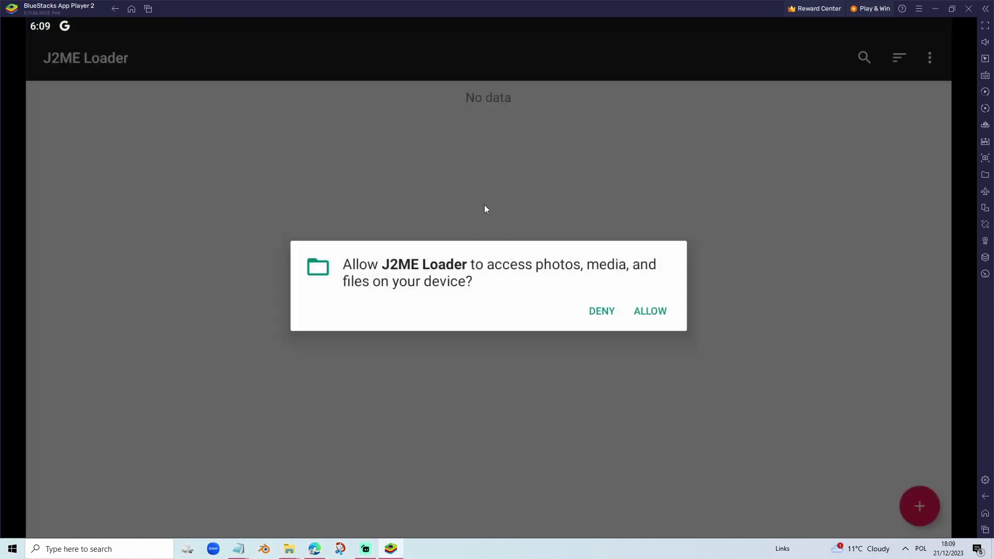
pyautogui.click(650, 311)
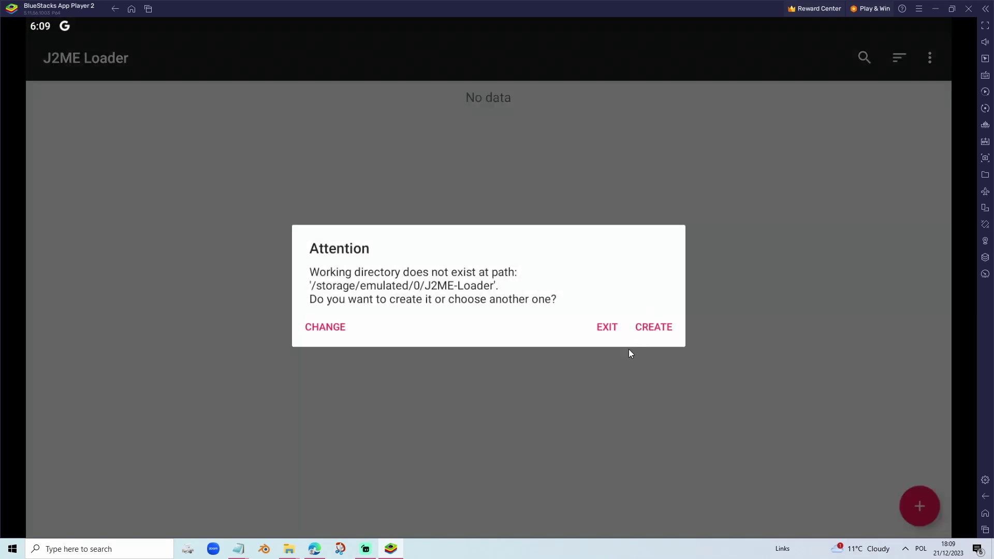
pyautogui.click(650, 329)
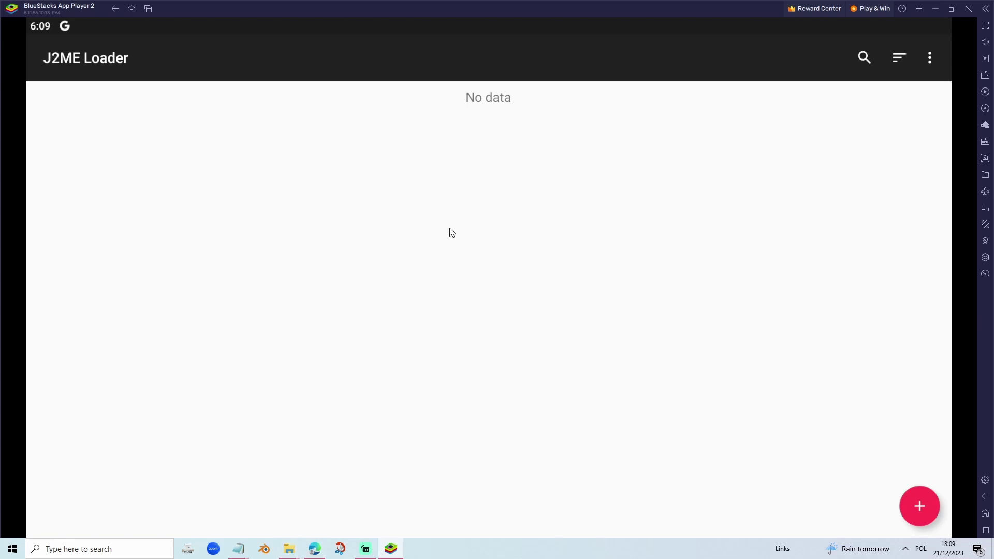
# - On the JAVA GAMES site, reach page 9 of the W games in the 240x320 s40v3a folder
pyautogui.moveTo(292, 548)
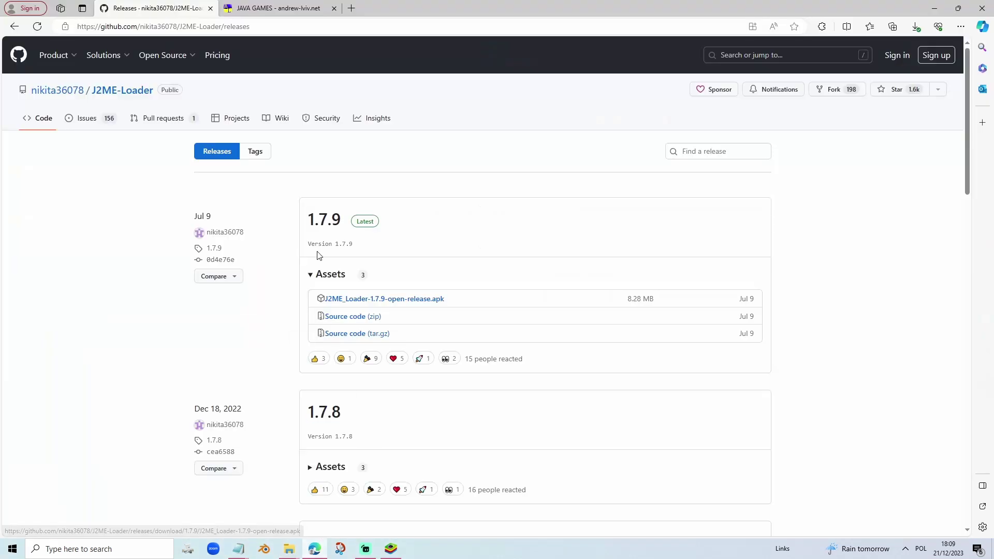
pyautogui.hotkey('ctrl', 'Tab')
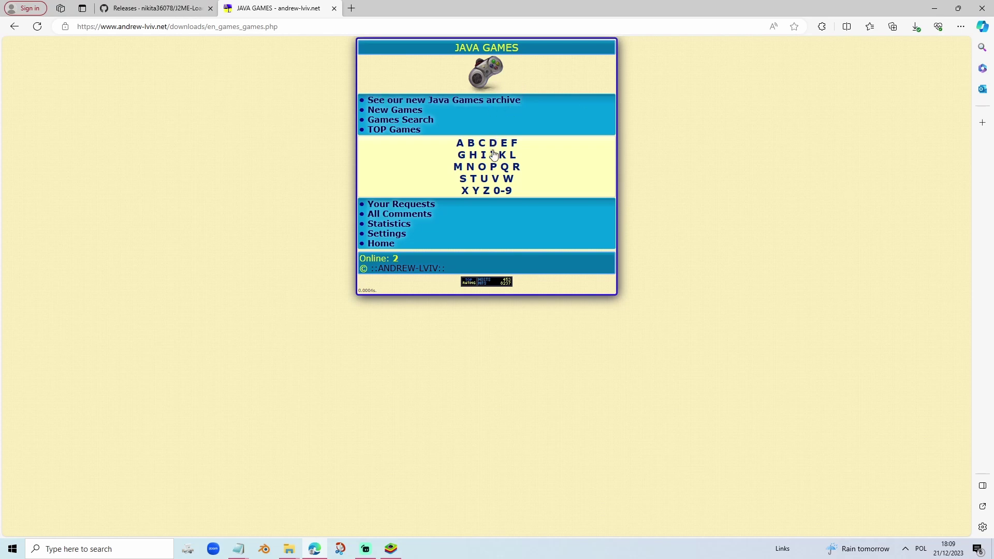
pyautogui.click(509, 181)
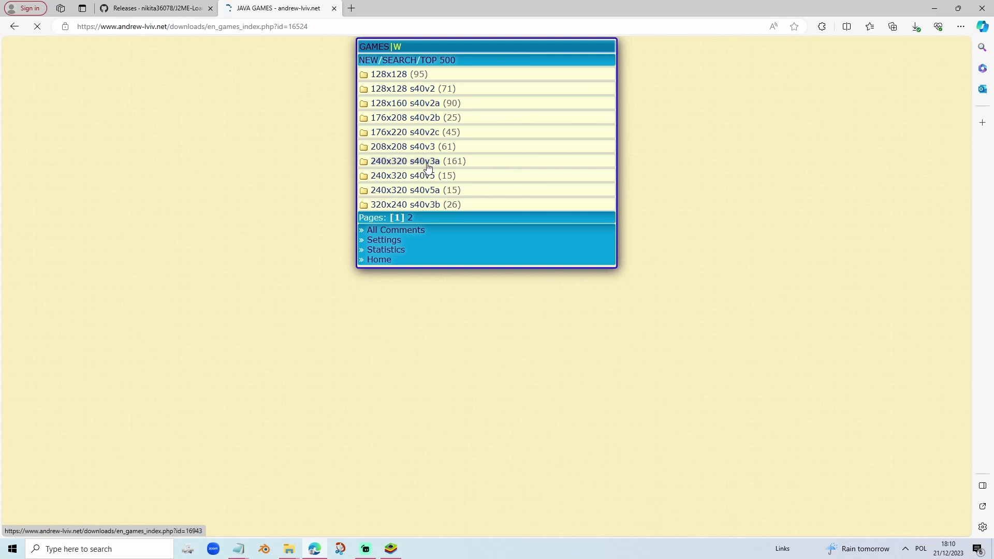
pyautogui.click(400, 164)
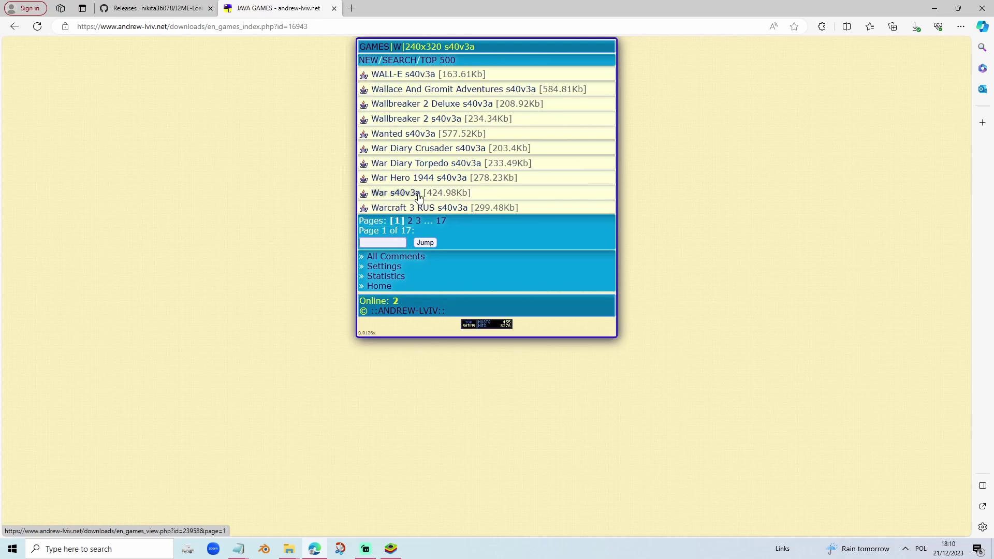
pyautogui.click(418, 222)
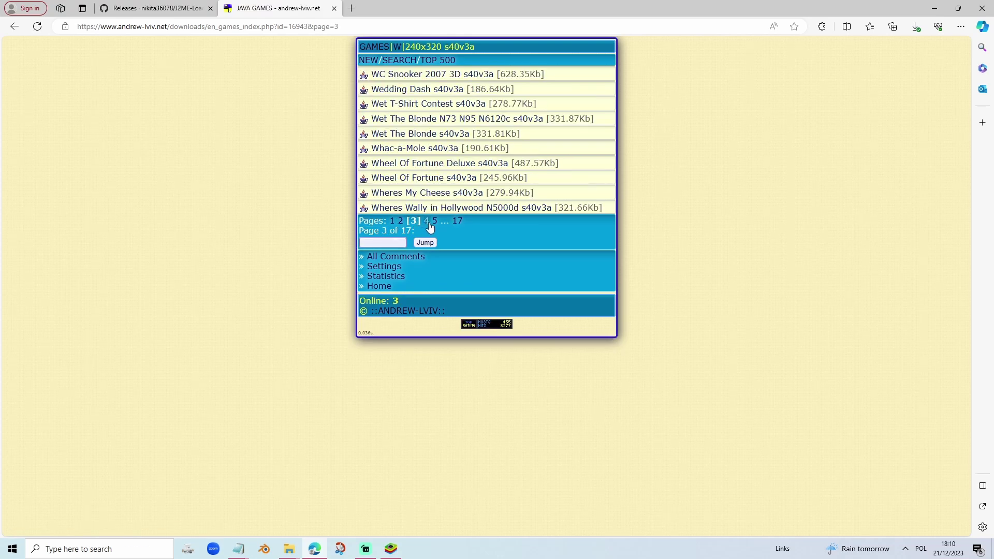
pyautogui.click(435, 221)
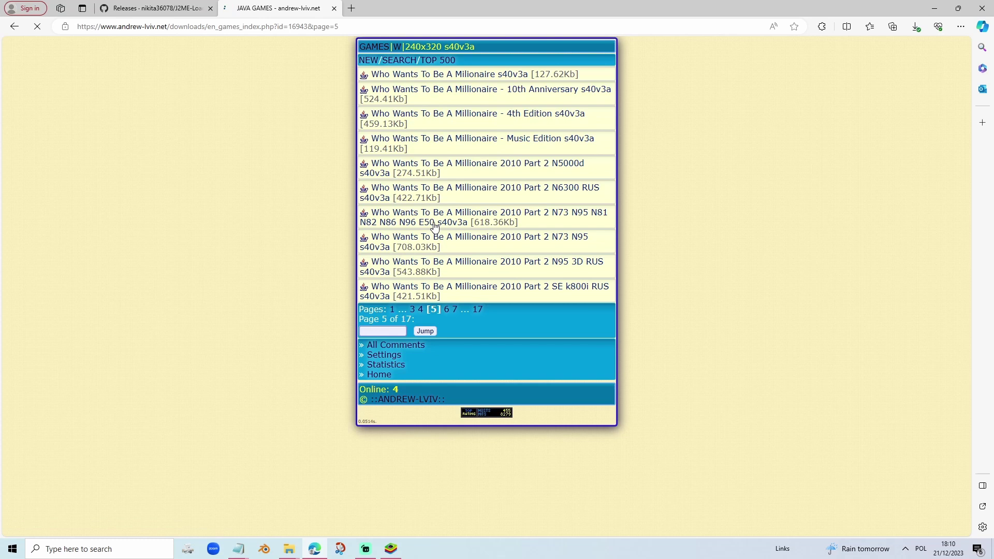
pyautogui.click(447, 310)
pyautogui.click(447, 274)
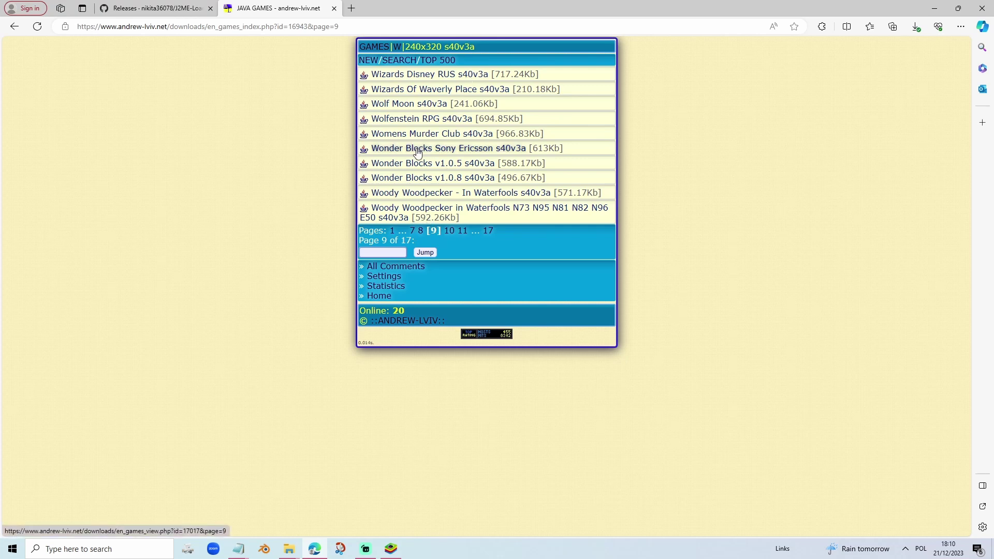
# - Download the Wolfenstein RPG s40v3a JAR and bring up the Downloads folder
pyautogui.click(436, 121)
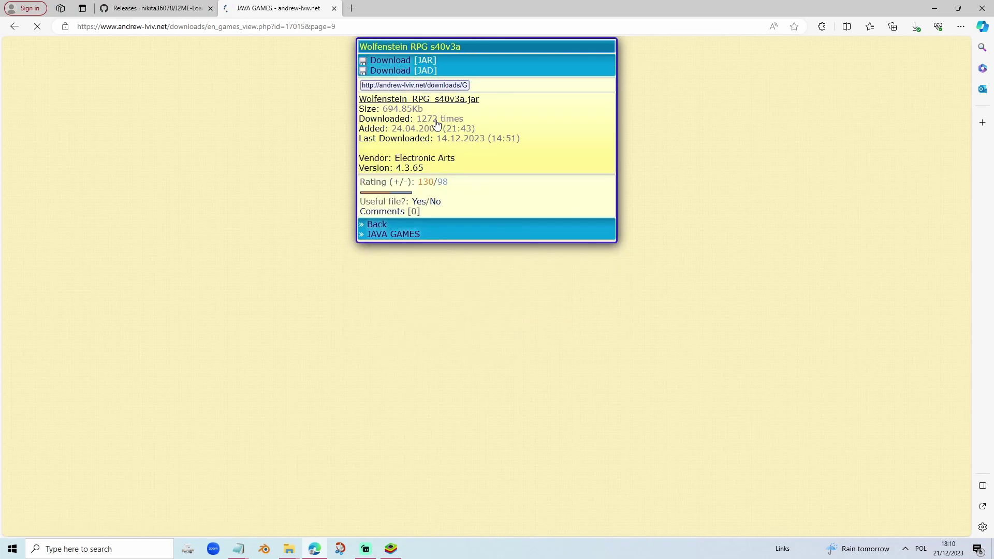
pyautogui.click(405, 61)
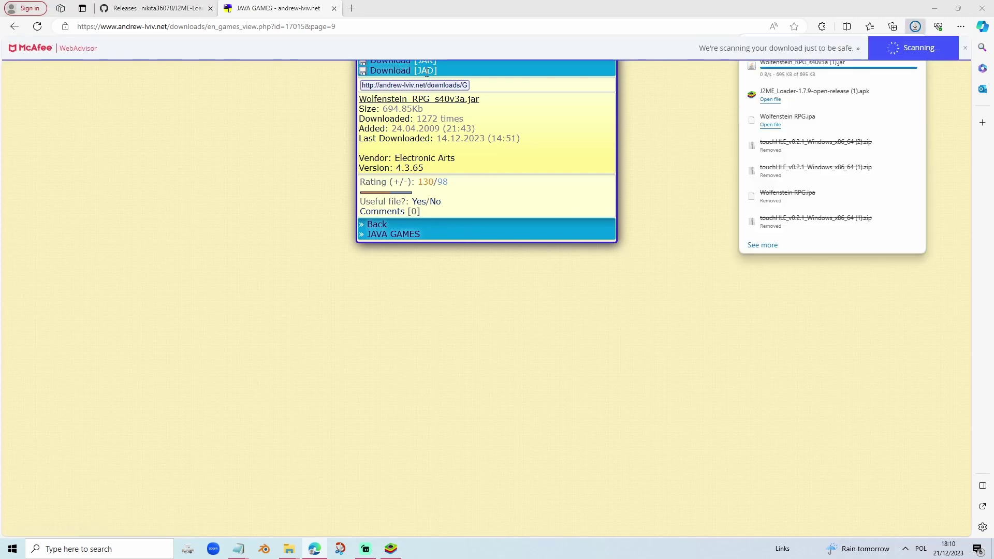
pyautogui.click(288, 548)
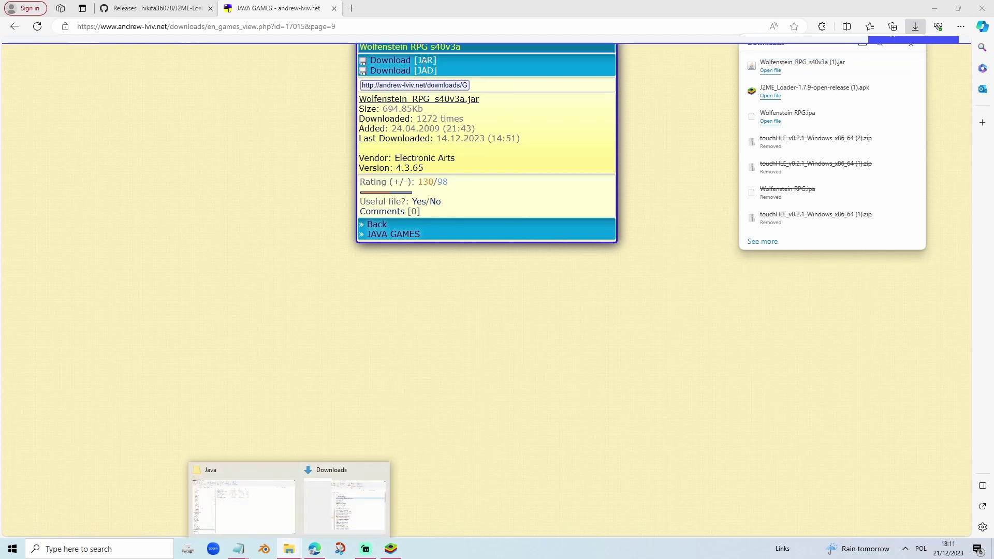
pyautogui.click(359, 490)
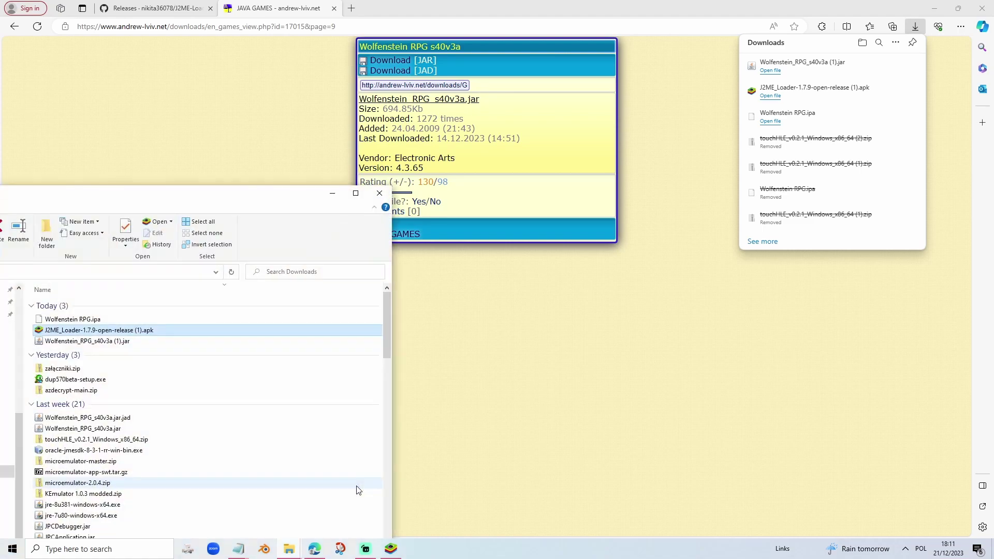
# - Drag the Wolfenstein RPG jar from Downloads into BlueStacks to import it
pyautogui.click(391, 548)
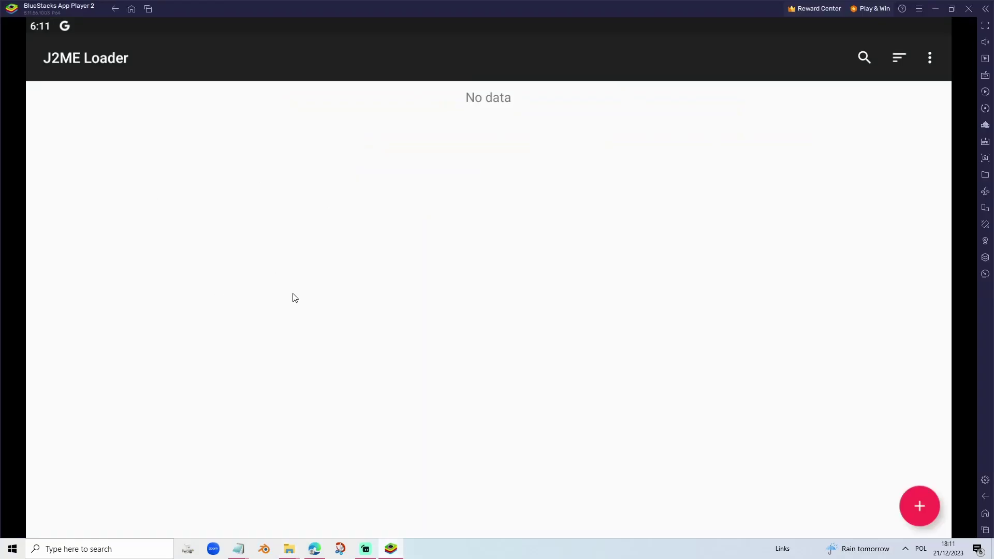
pyautogui.click(289, 549)
pyautogui.click(277, 503)
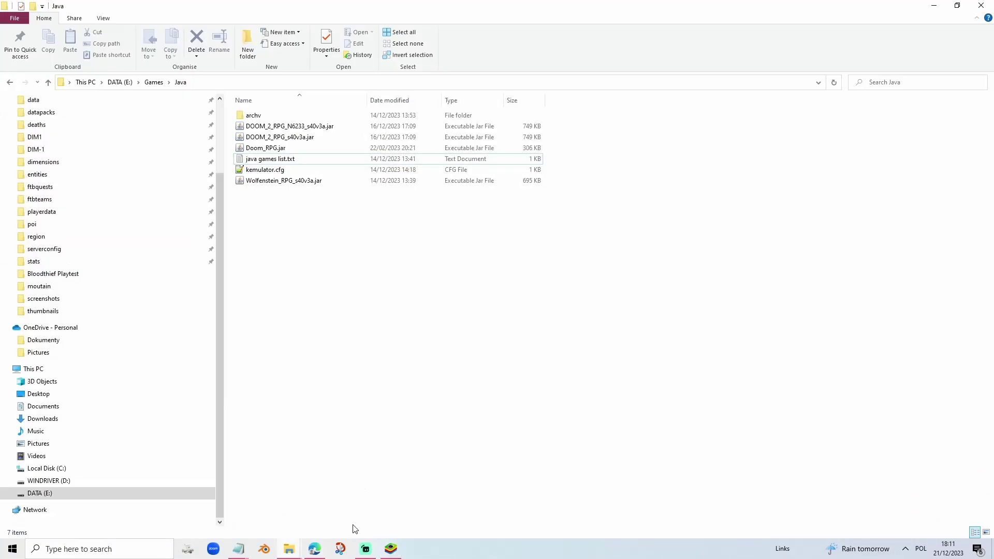
pyautogui.click(957, 8)
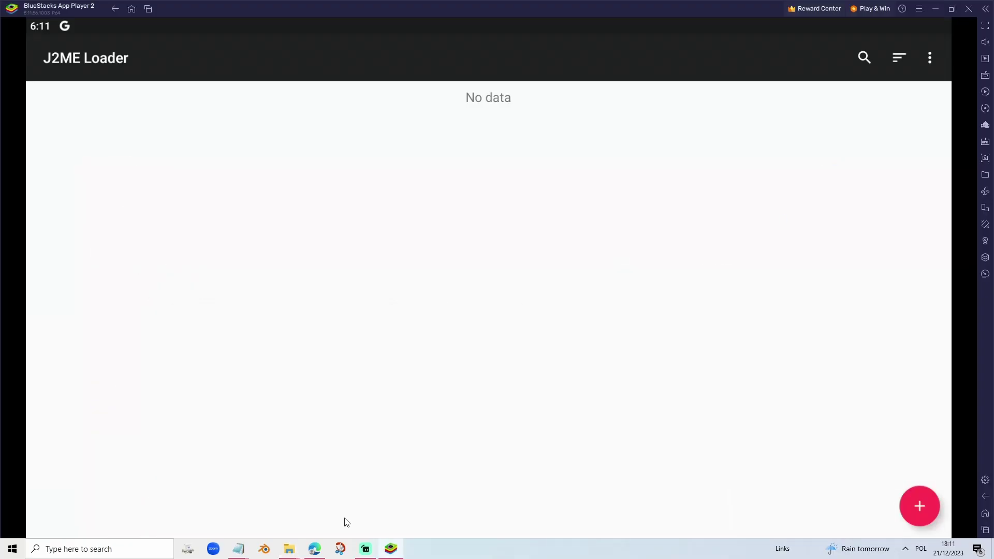
pyautogui.click(289, 549)
pyautogui.click(358, 492)
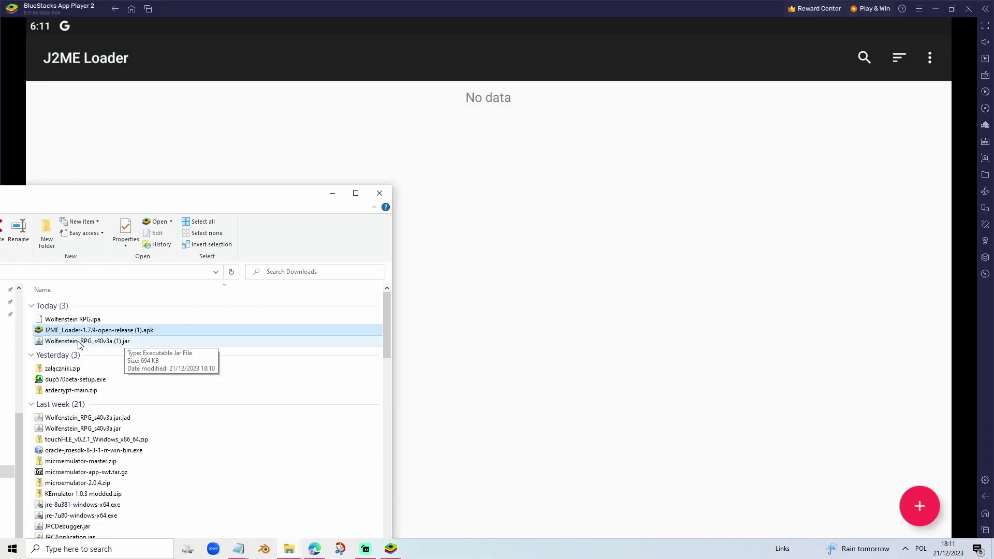
pyautogui.moveTo(81, 343); pyautogui.dragTo(518, 289)
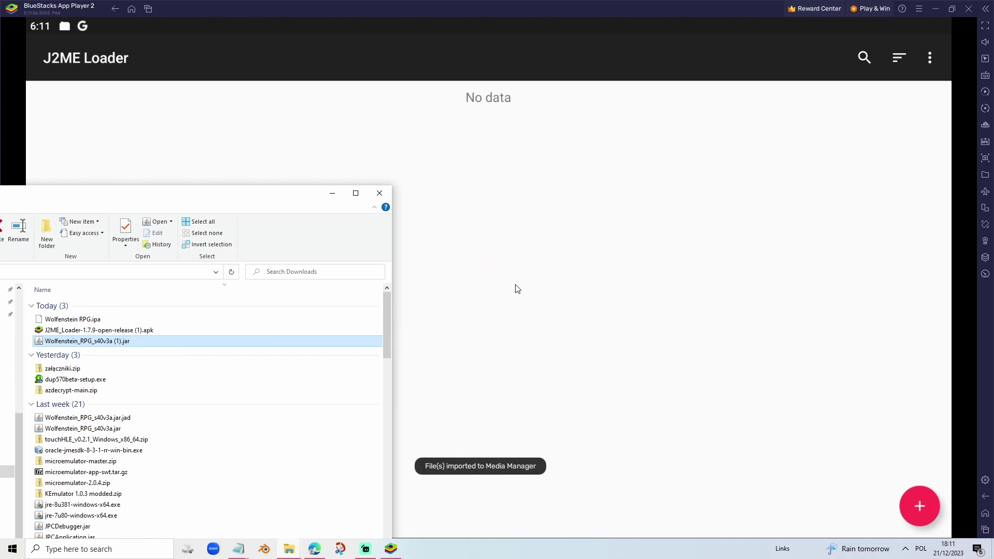
pyautogui.click(330, 194)
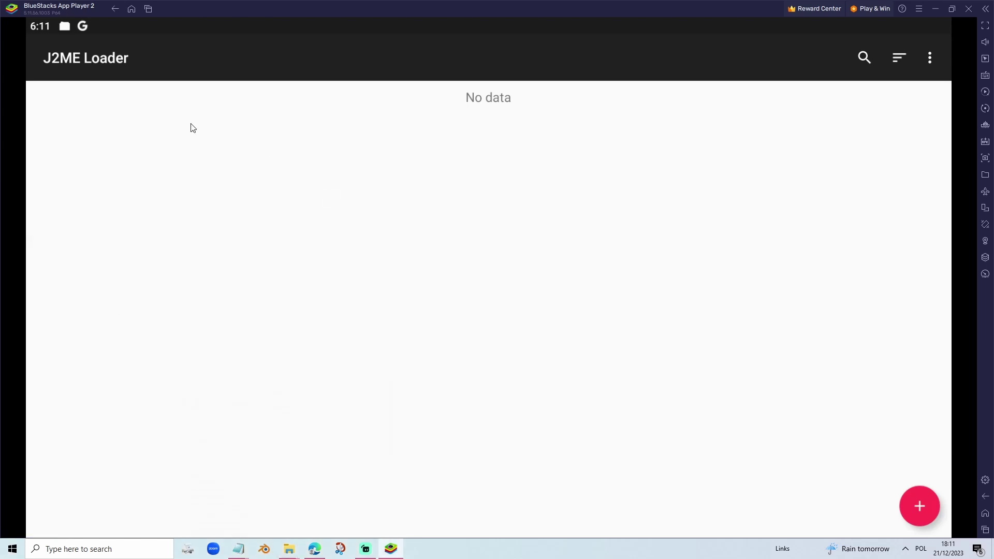
# - Open the import notification in Android and install the Wolfenstein jar with J2ME Loader
pyautogui.click(68, 30)
pyautogui.click(68, 31)
pyautogui.click(65, 32)
pyautogui.click(129, 89)
pyautogui.click(60, 32)
pyautogui.click(60, 32)
pyautogui.moveTo(62, 31); pyautogui.dragTo(145, 148)
pyautogui.click(144, 148)
pyautogui.click(66, 35)
pyautogui.moveTo(66, 34); pyautogui.dragTo(145, 333)
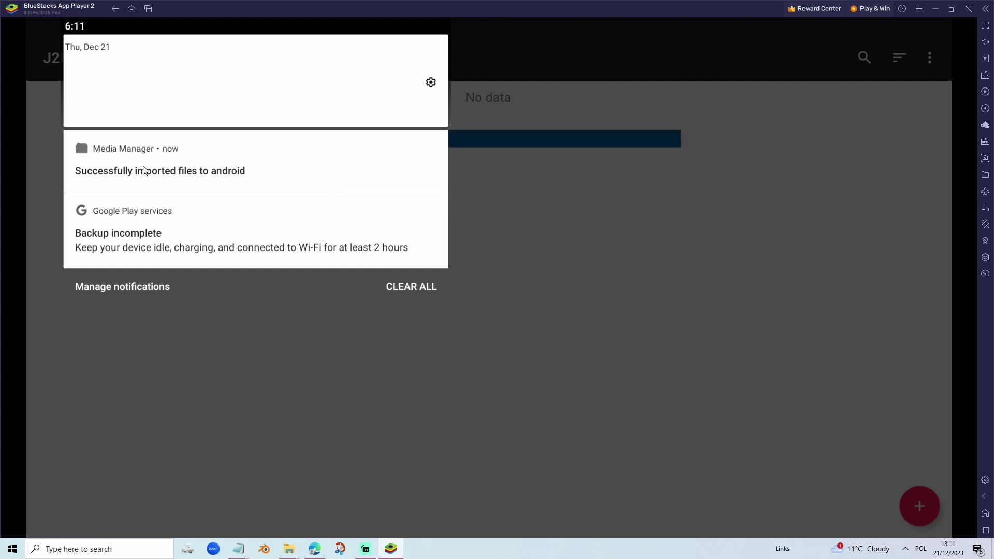
pyautogui.click(145, 169)
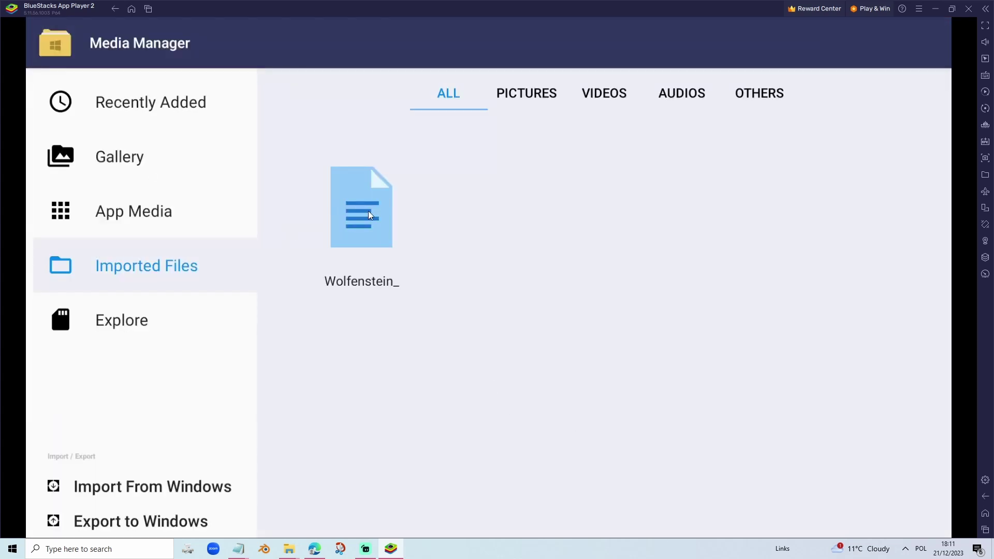
pyautogui.click(369, 212)
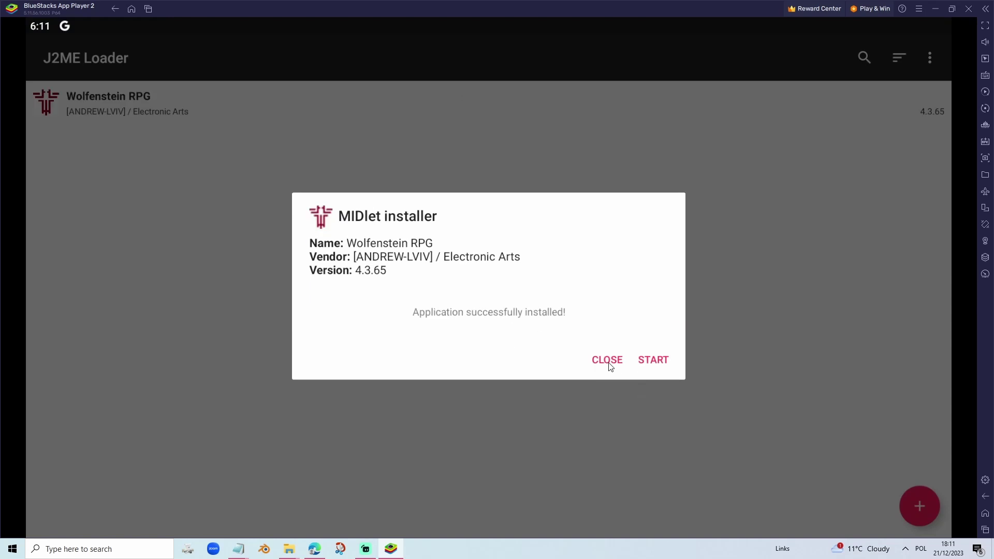
# - Set Wolfenstein RPG's screen size to the 352 x 416 preset, then start the game
pyautogui.click(607, 361)
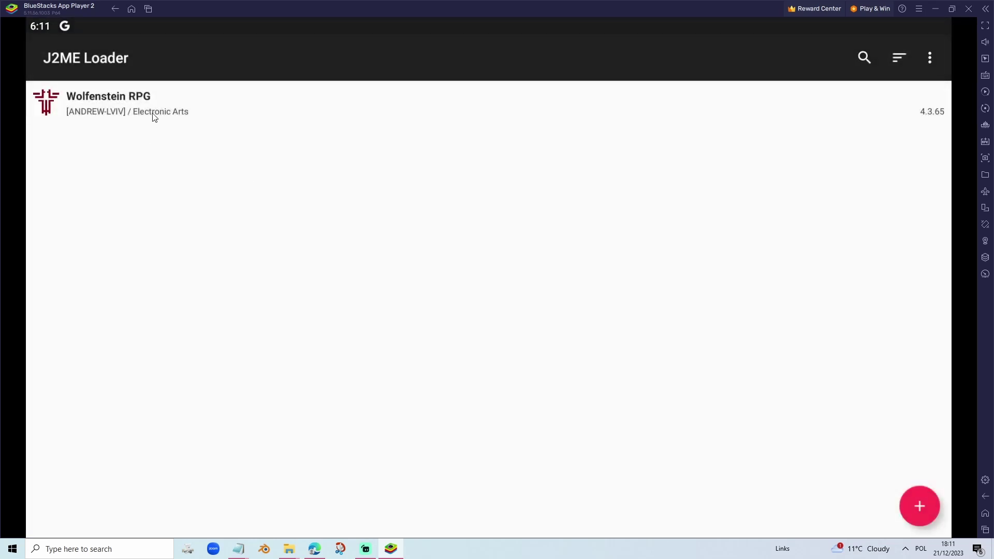
pyautogui.click(50, 111)
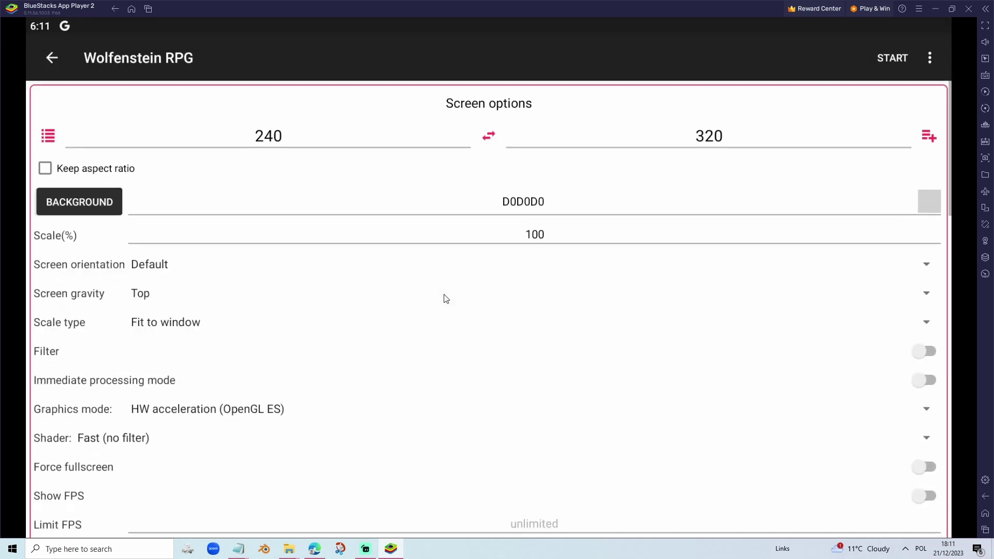
pyautogui.scroll(-7, 444, 299)
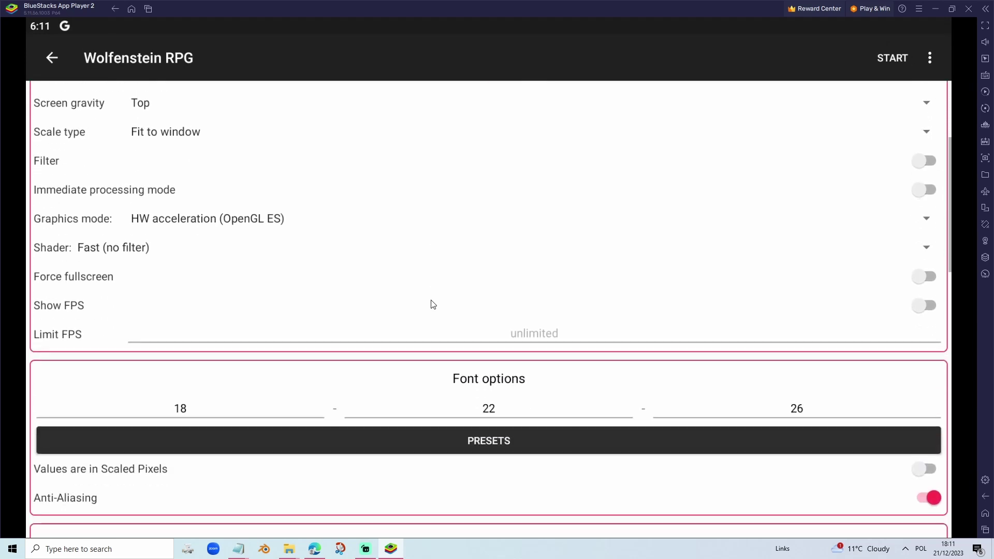
pyautogui.scroll(-5, 557, 388)
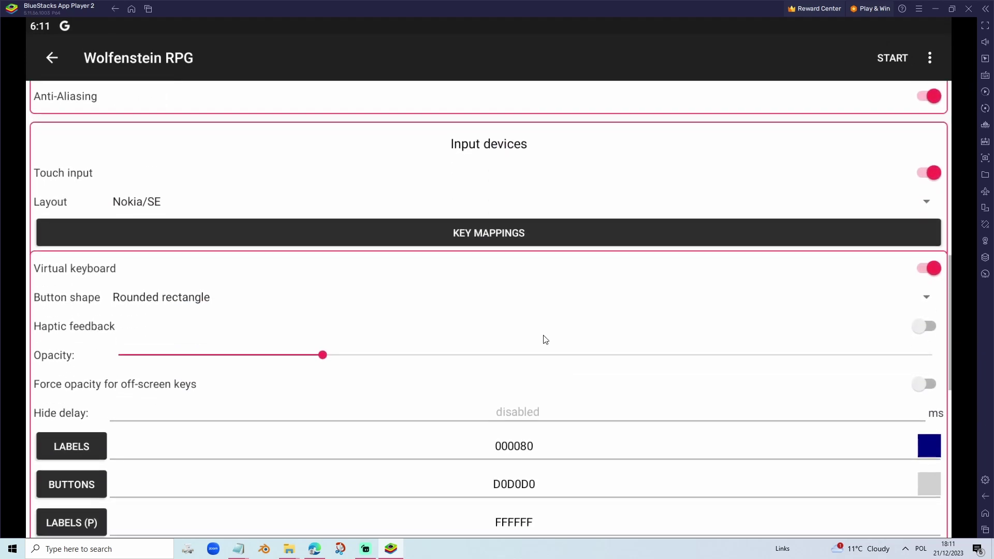
pyautogui.scroll(10, 332, 337)
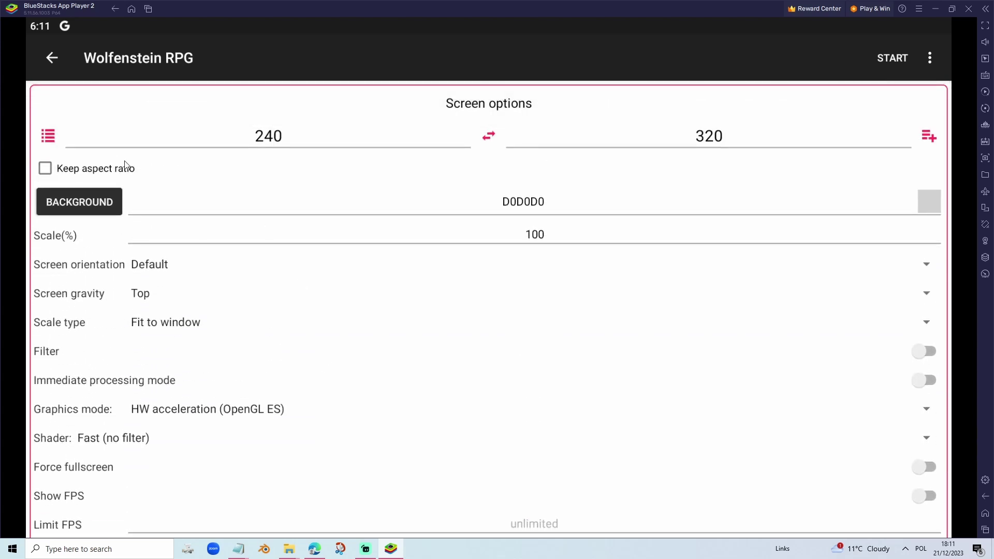
pyautogui.click(48, 137)
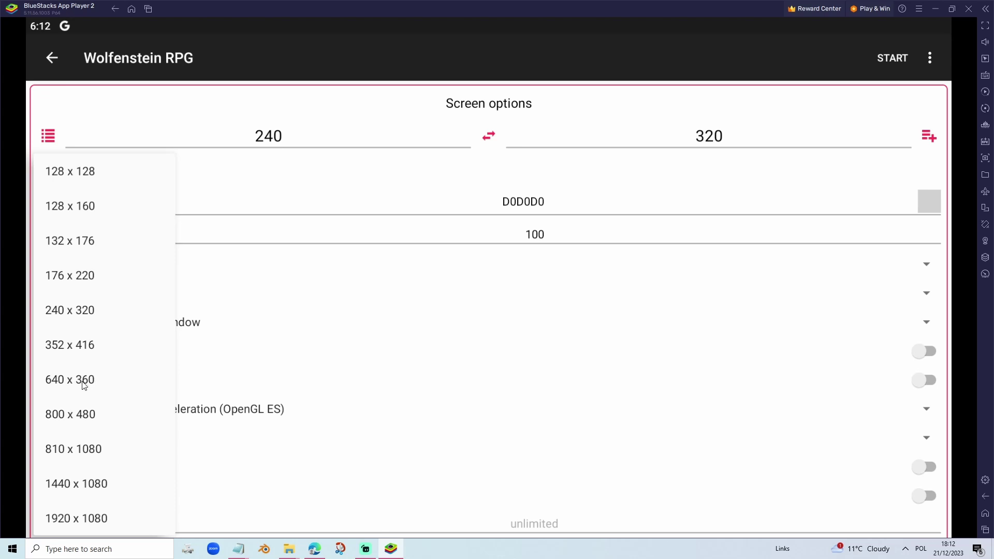
pyautogui.click(65, 347)
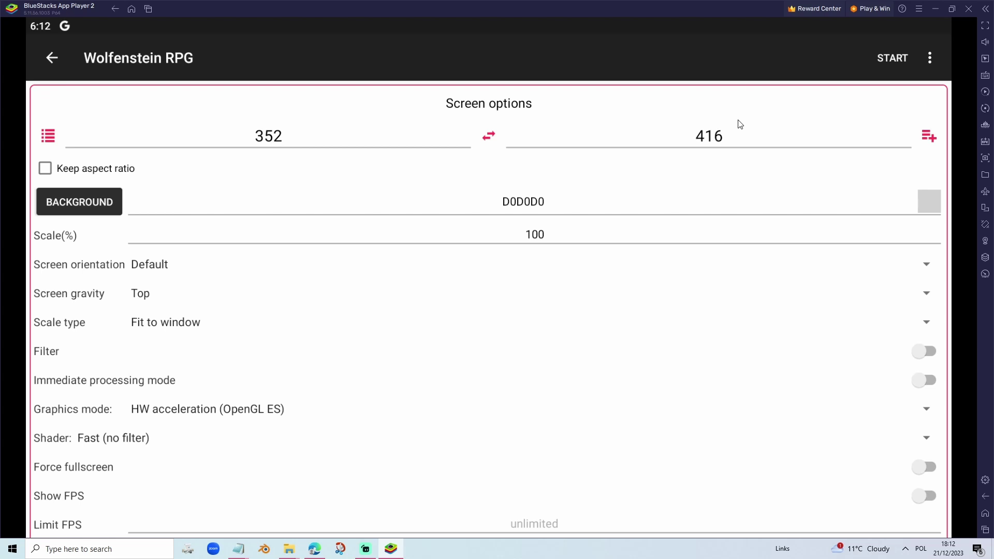
pyautogui.click(889, 60)
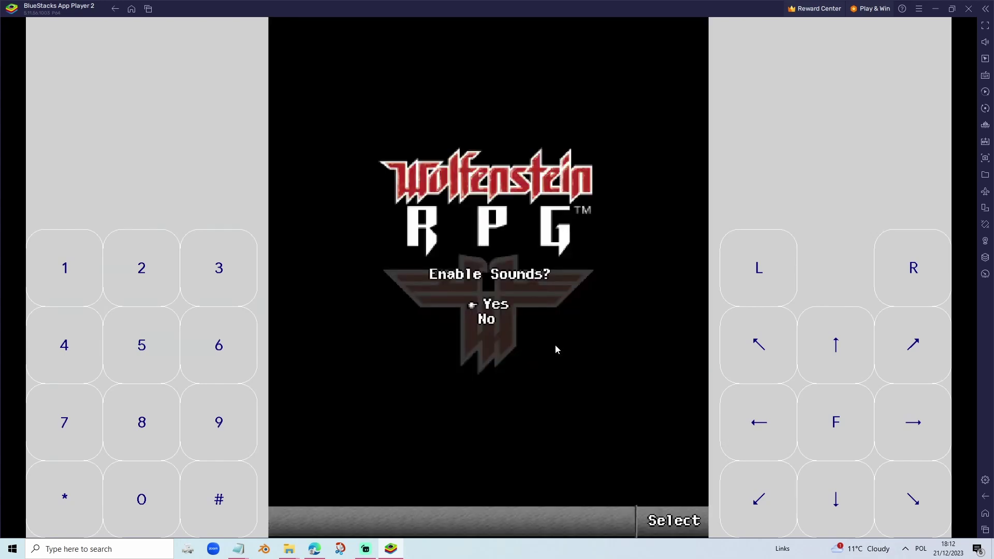
# - Answer Yes to Enable Sounds and move on into the intro story
pyautogui.click(643, 343)
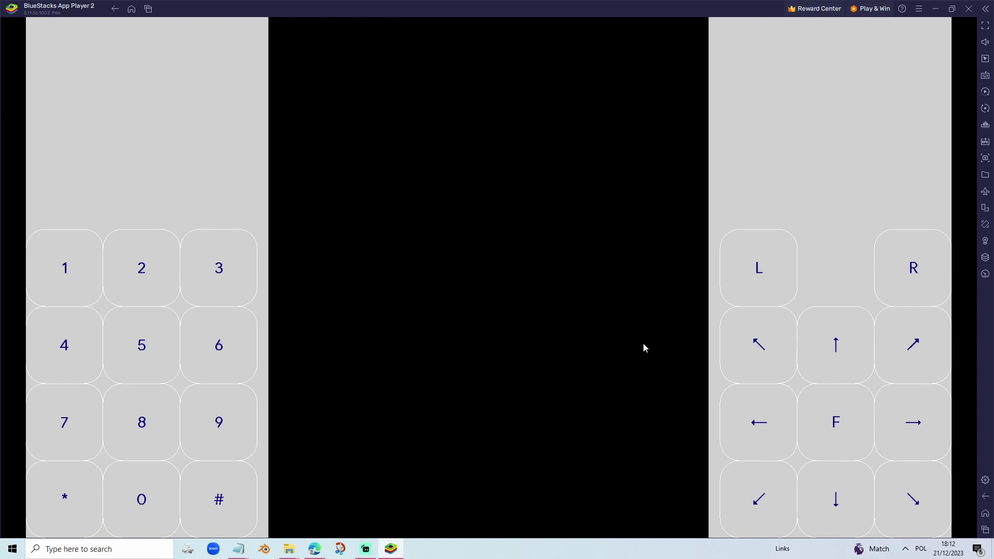
pyautogui.press('Up')
pyautogui.press('Down')
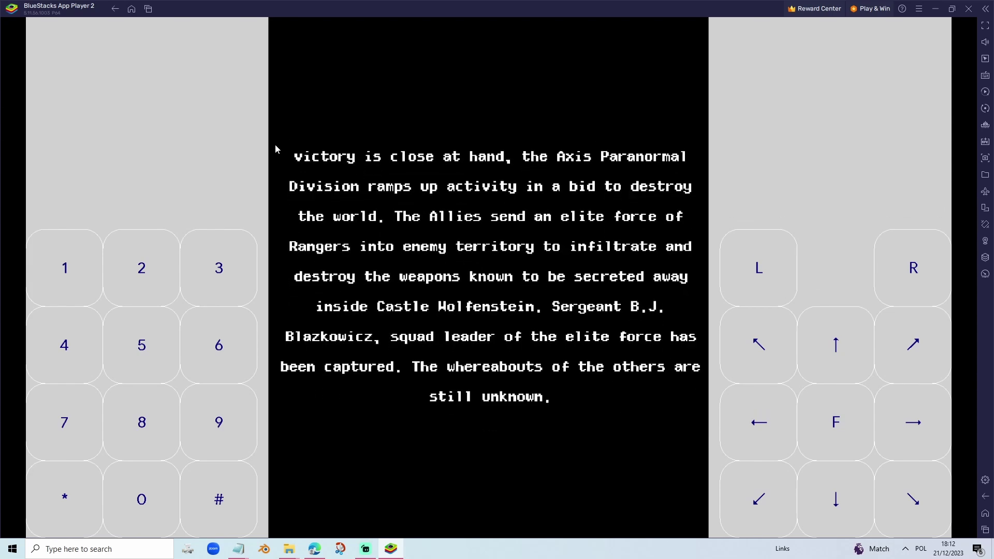
# - Skip the intro, start a New Game on Difficult, and continue past the briefing
pyautogui.click(275, 149)
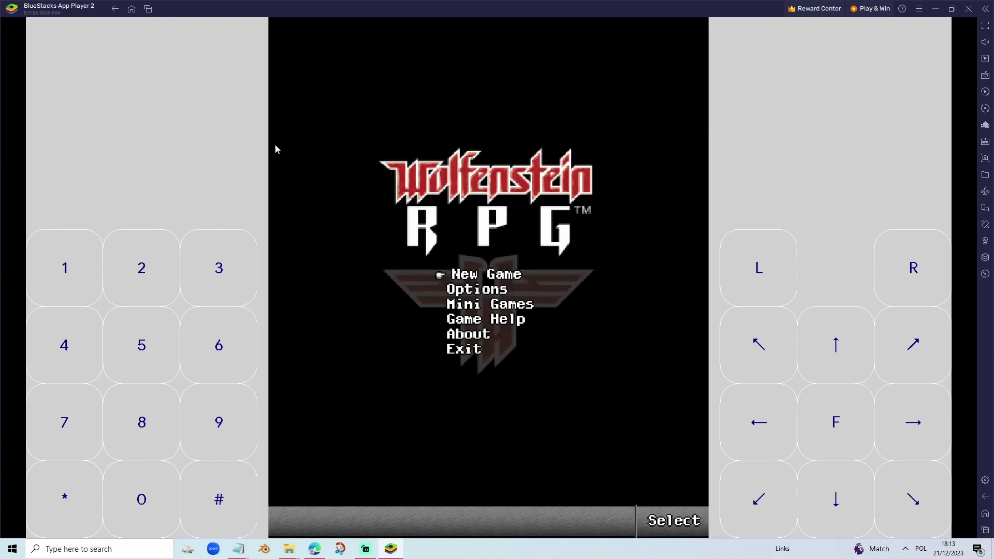
pyautogui.click(275, 149)
pyautogui.press('Down')
pyautogui.click(275, 149)
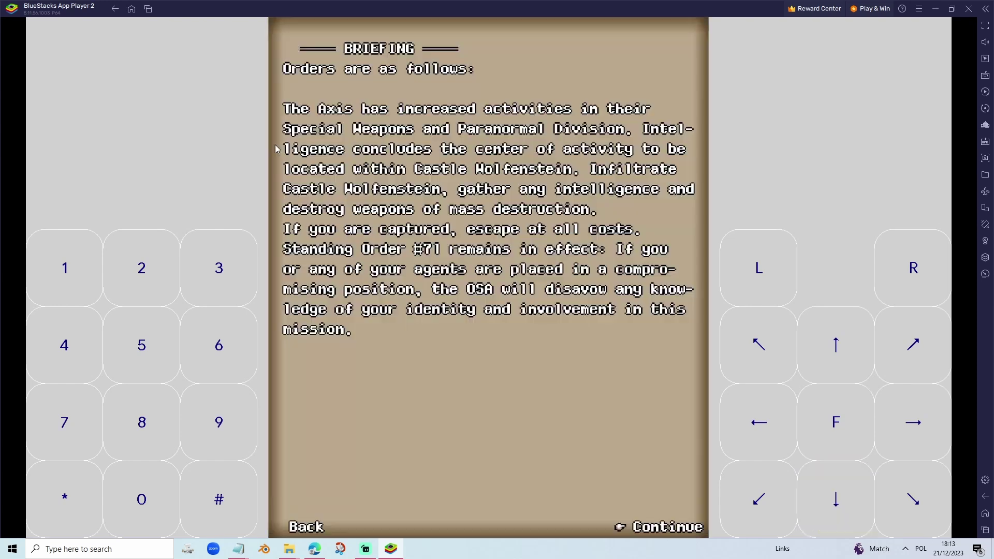
pyautogui.click(275, 148)
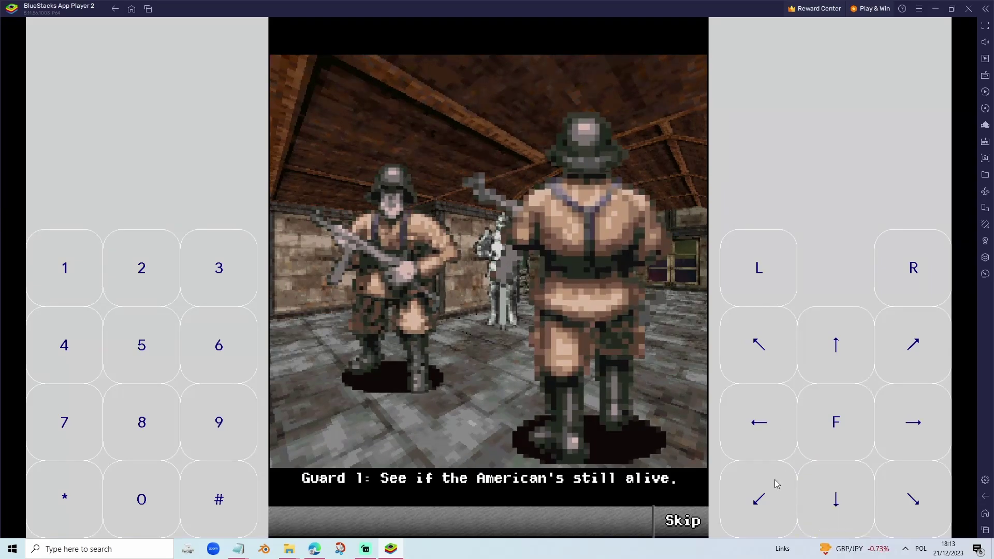
# - Skip the opening cutscene and walk through two doors into the next room
pyautogui.click(913, 422)
pyautogui.click(913, 259)
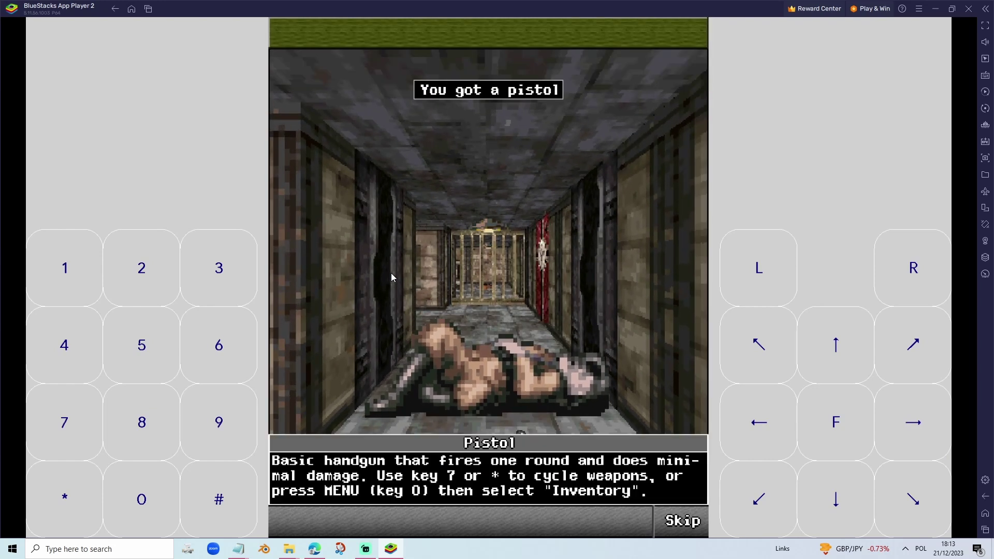
pyautogui.press('Left')
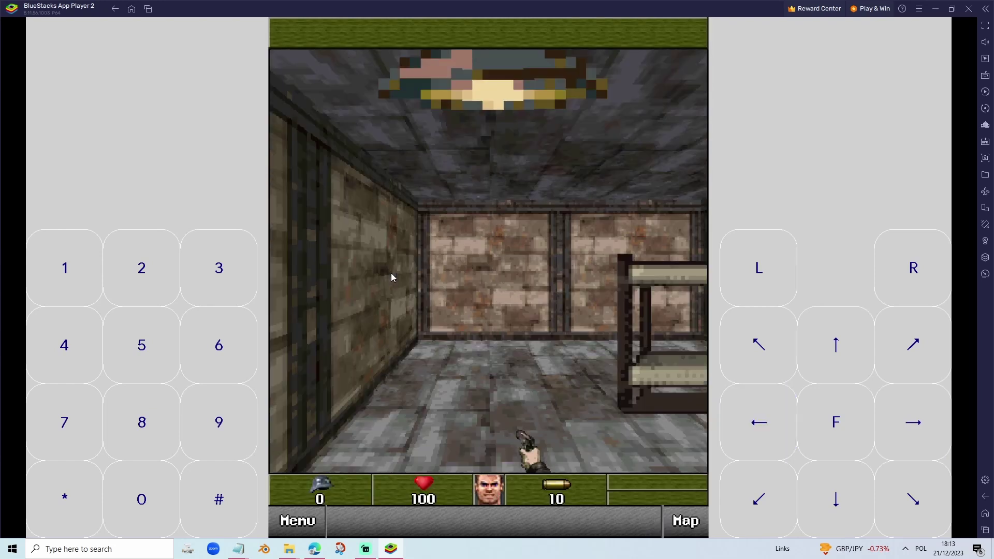
pyautogui.press('Right')
pyautogui.press('Up')
pyautogui.press('Right')
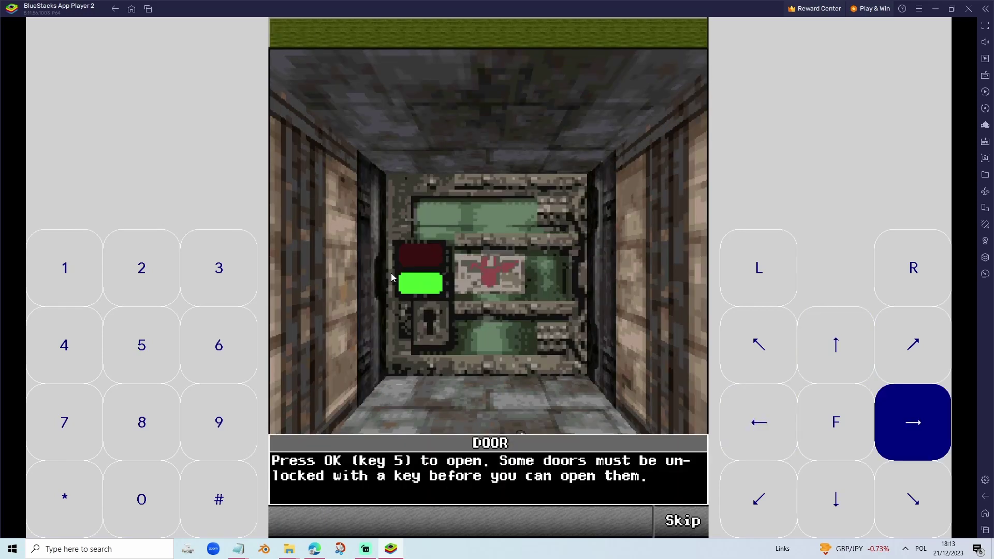
pyautogui.press('Up')
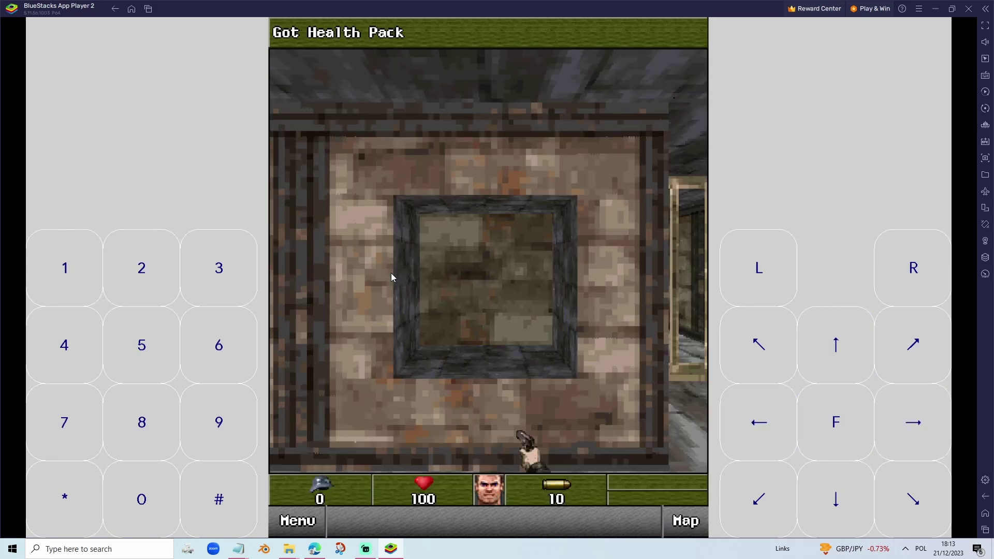
pyautogui.press('Right')
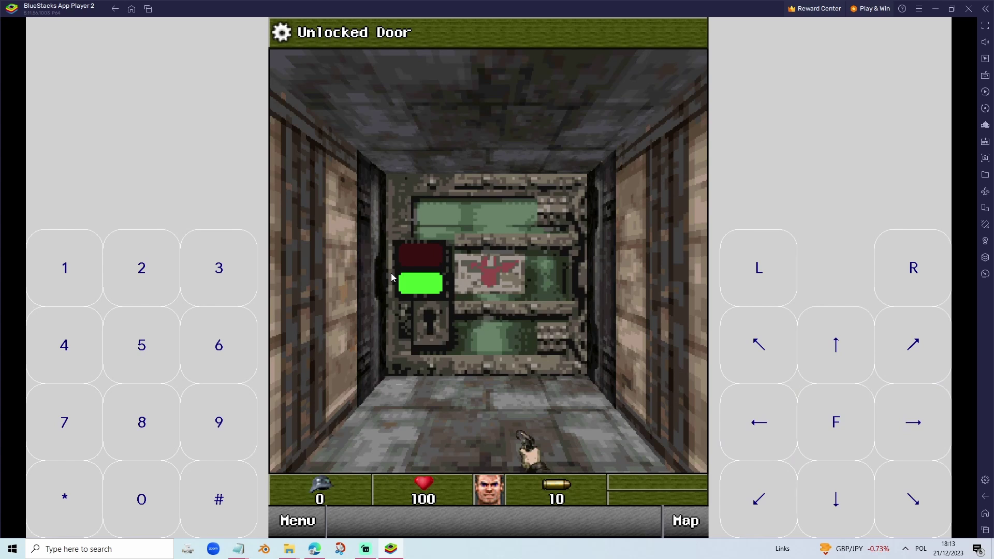
pyautogui.press('Up')
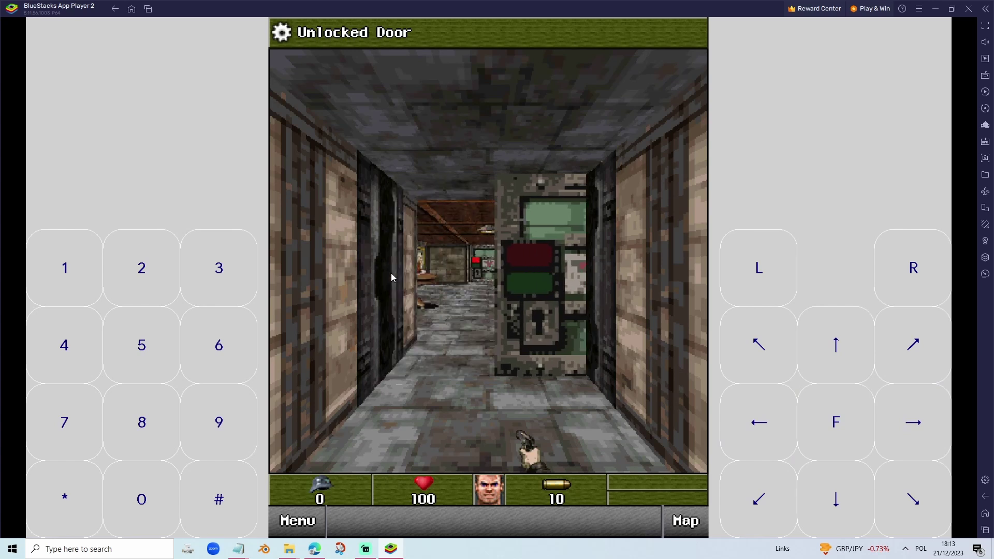
pyautogui.press('Up')
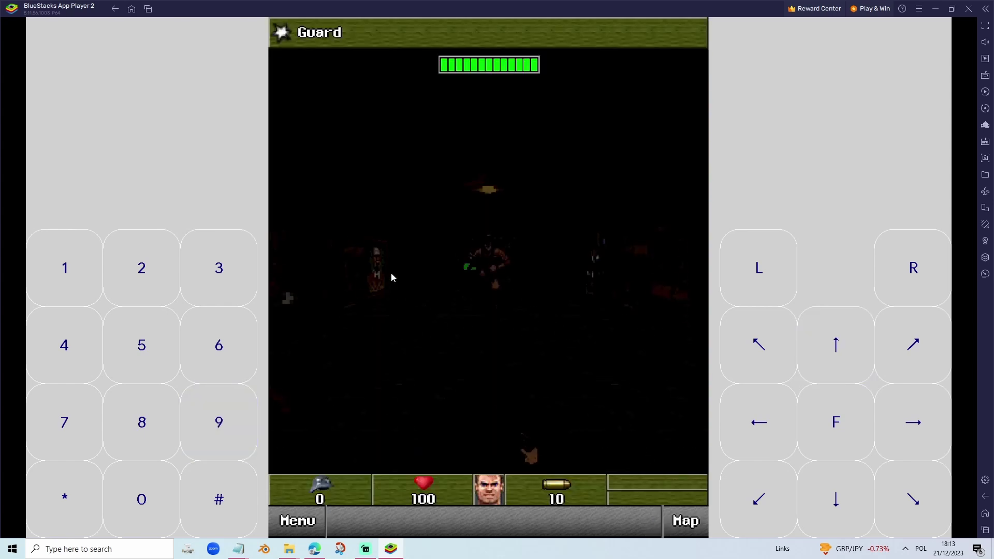
# - Shoot the guard, collect the 9mm rounds, and look around the room
pyautogui.press('Return')
pyautogui.press('Return')
pyautogui.press('Return')
pyautogui.press('Return')
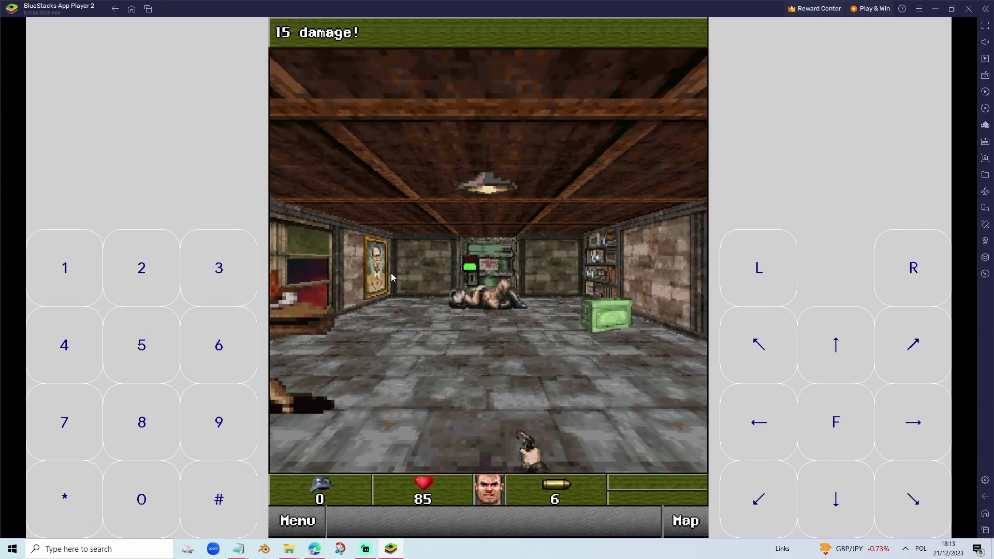
pyautogui.press('Up')
pyautogui.press('Right')
pyautogui.press('Up')
pyautogui.press('Right')
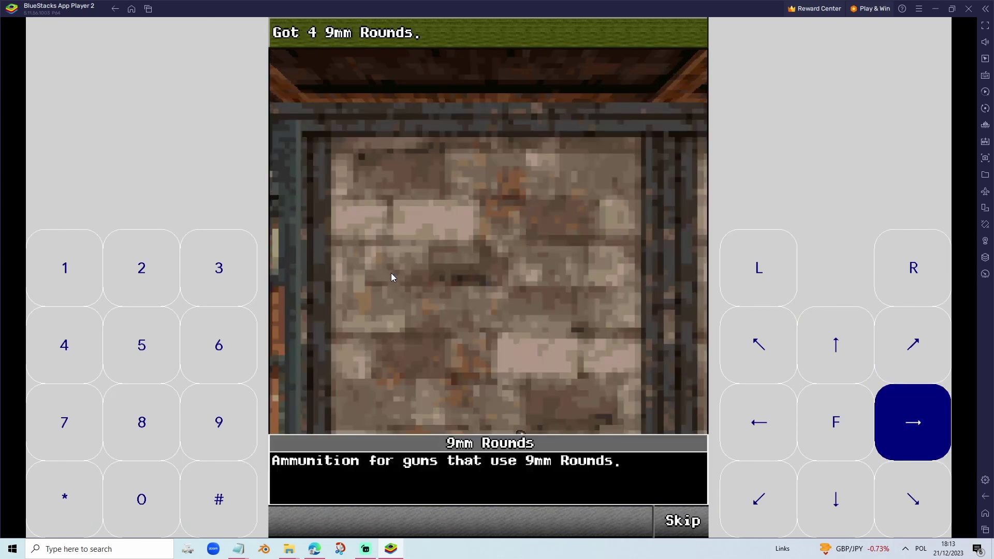
pyautogui.press('Right')
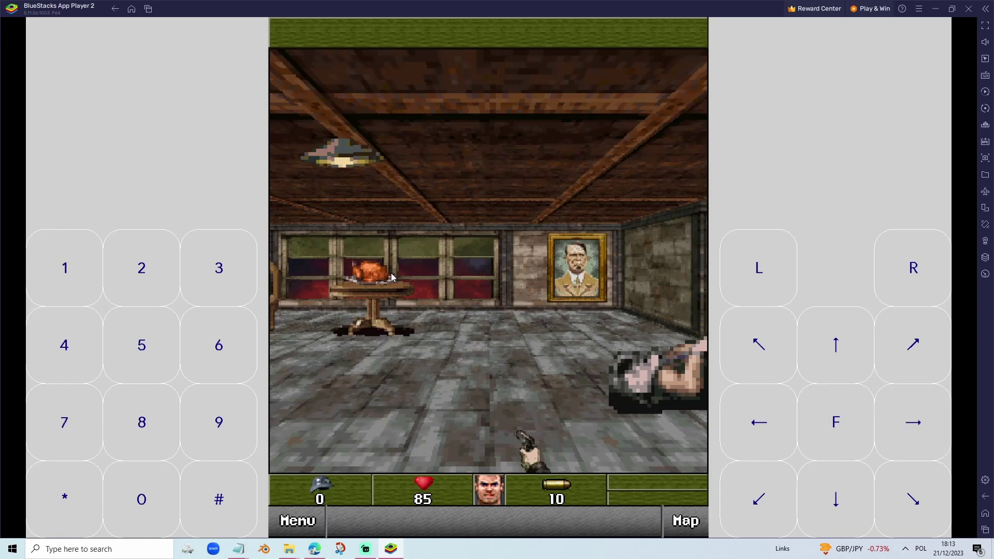
pyautogui.press('Right')
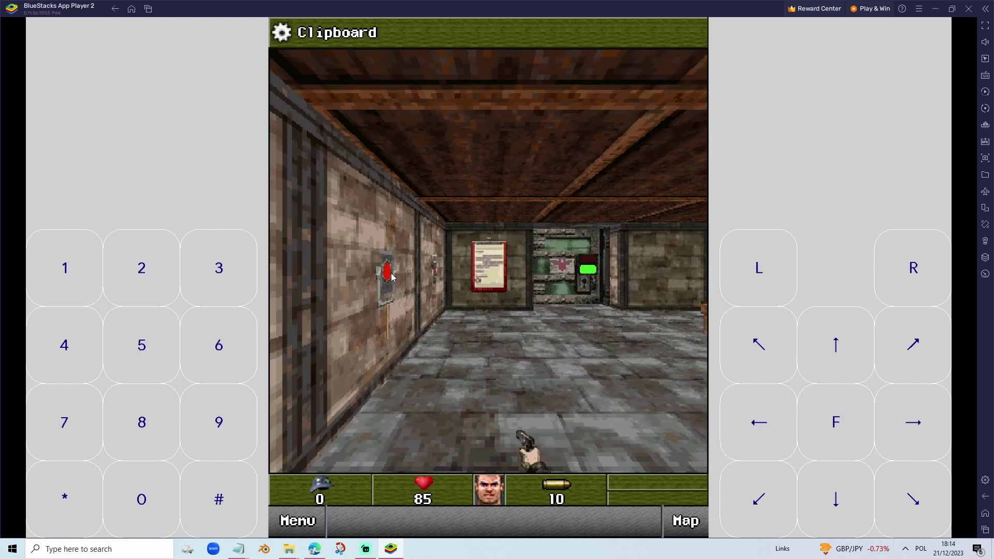
pyautogui.press('Left')
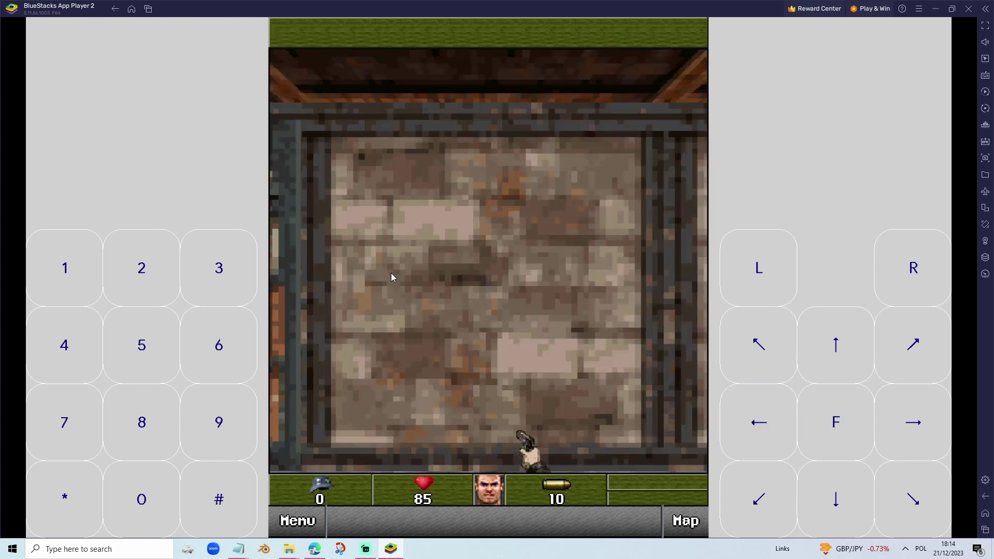